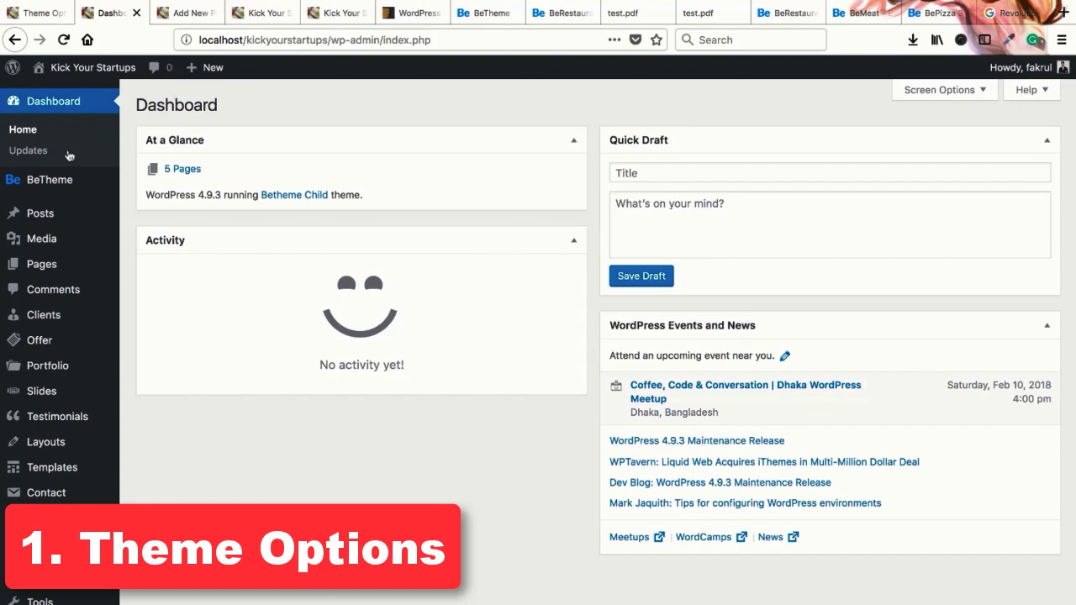
Close the Add New Page tab and the duplicate Kick Your Startups homepage tab, and return to the WordPress dashboard
{"action": "mouse_move", "coordinate": [61, 185]}
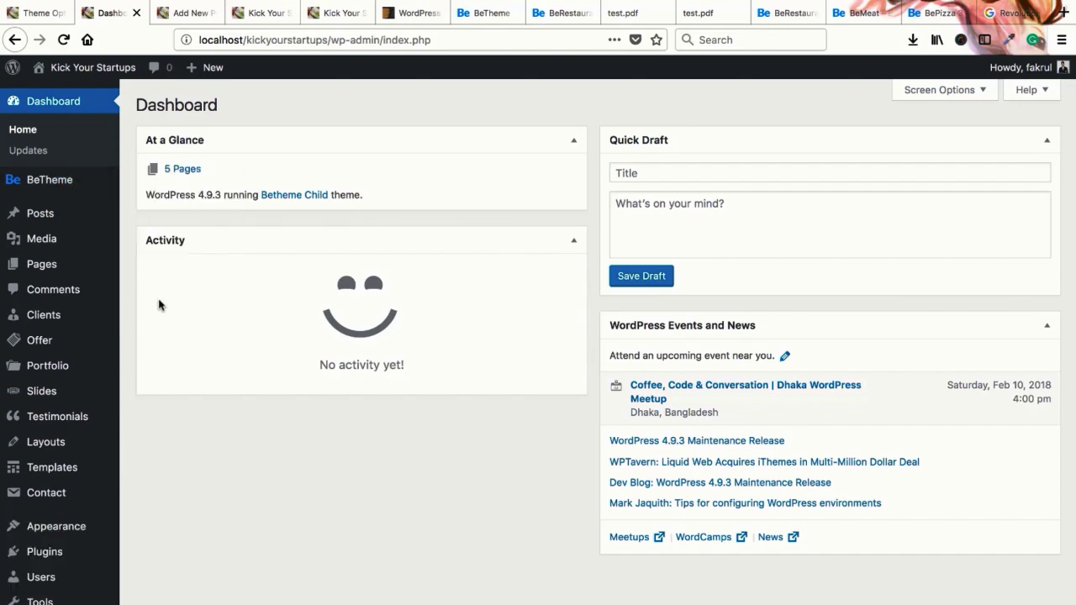
{"action": "mouse_move", "coordinate": [79, 528]}
{"action": "left_click", "coordinate": [326, 13]}
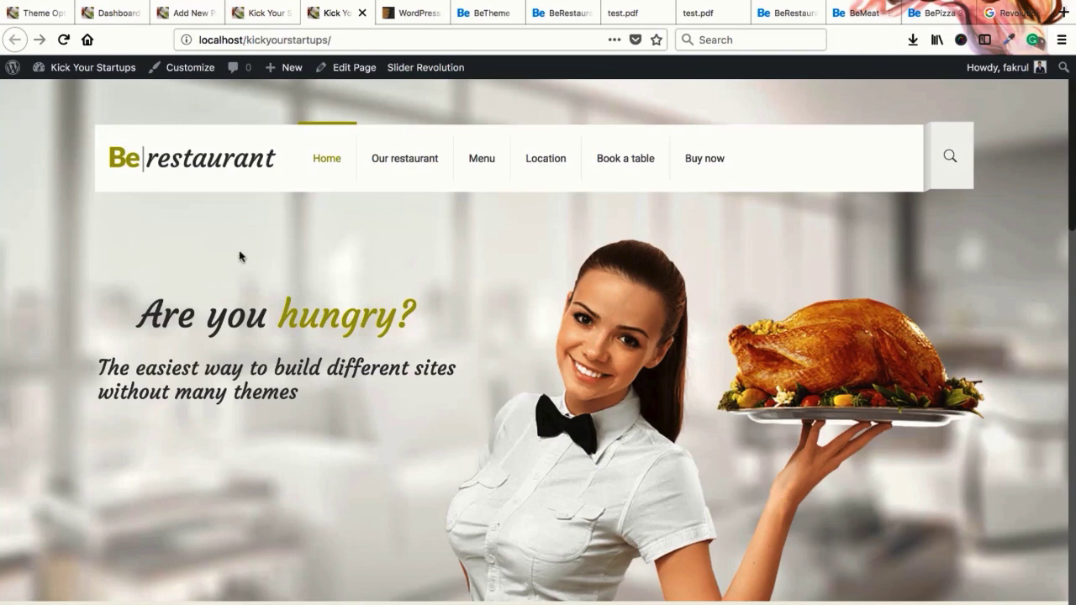
{"action": "left_click", "coordinate": [287, 14]}
{"action": "left_click", "coordinate": [206, 13]}
{"action": "left_click", "coordinate": [215, 13]}
{"action": "left_click", "coordinate": [122, 14]}
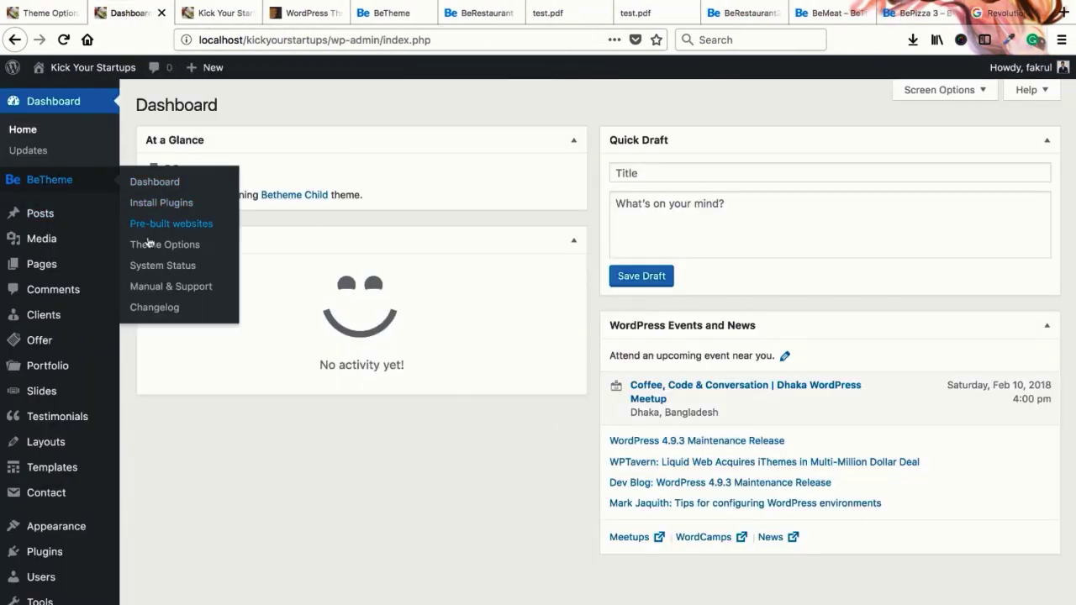
Open the BeTheme Theme Options and compare the header layout styles with the header on the site's homepage
{"action": "left_click", "coordinate": [153, 245]}
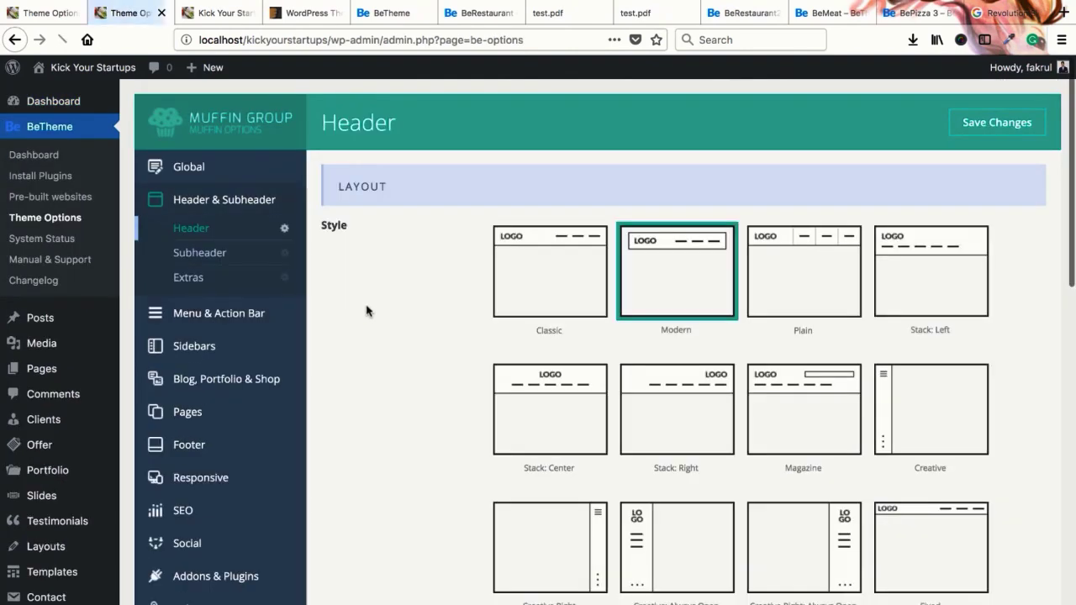
{"action": "scroll", "coordinate": [367, 331], "scroll_direction": "down", "scroll_amount": 5}
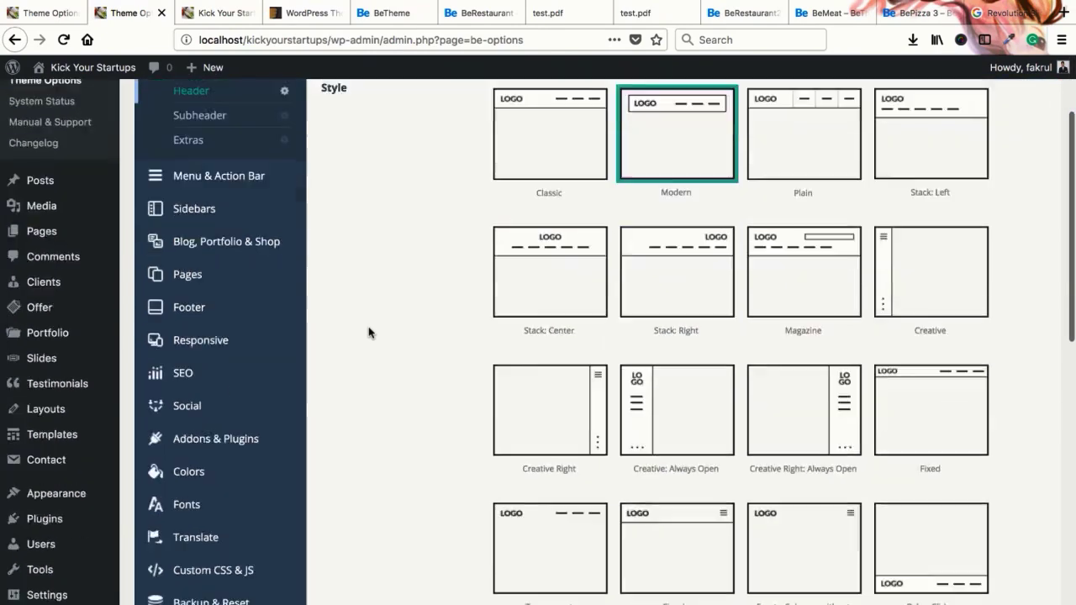
{"action": "scroll", "coordinate": [368, 333], "scroll_direction": "up", "scroll_amount": 5}
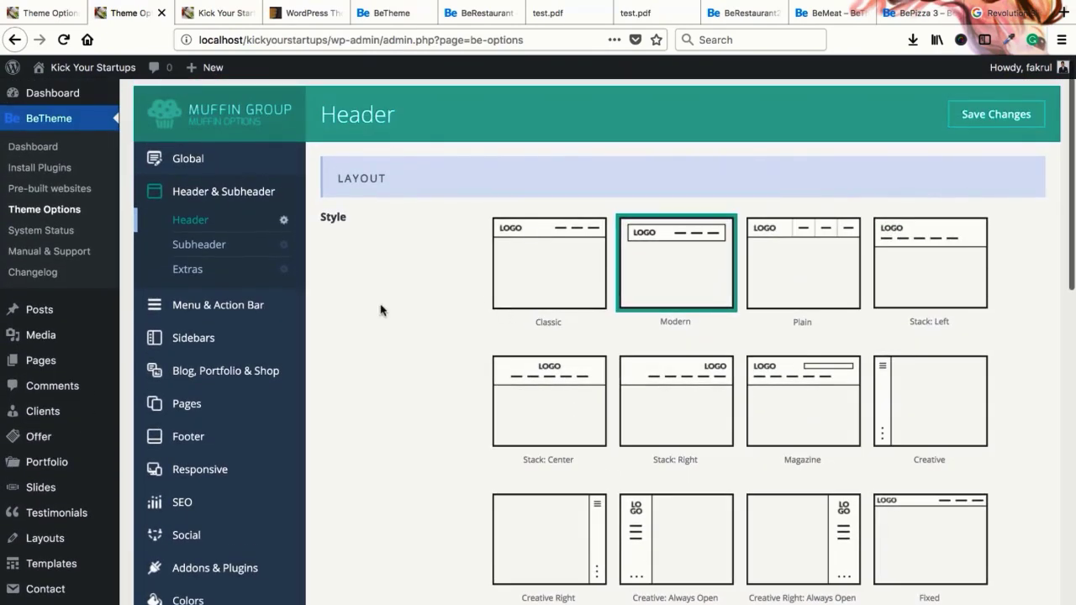
{"action": "left_click", "coordinate": [215, 13]}
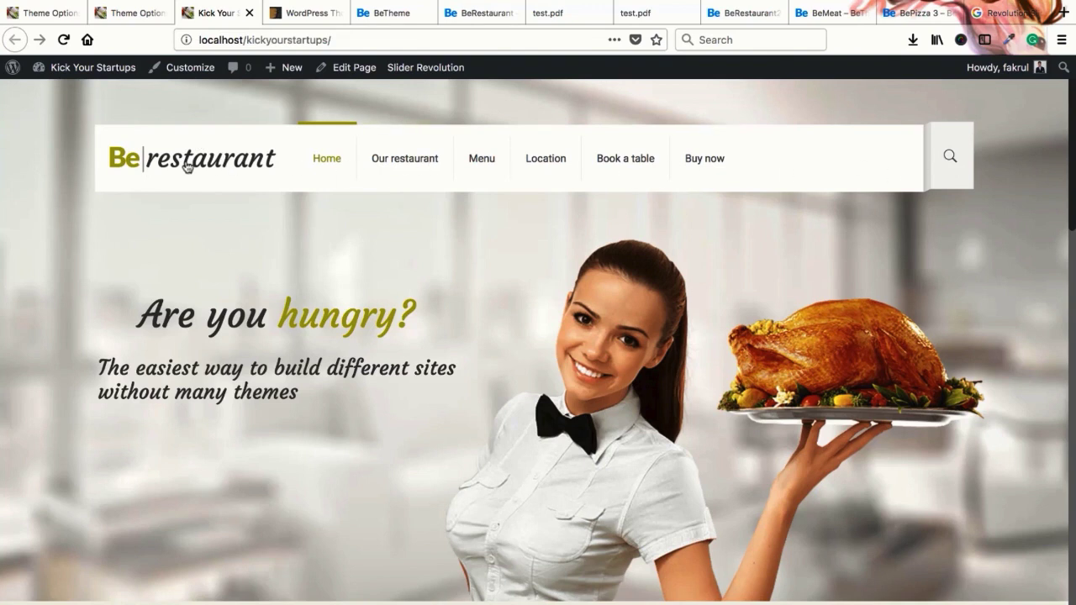
{"action": "left_click", "coordinate": [131, 13]}
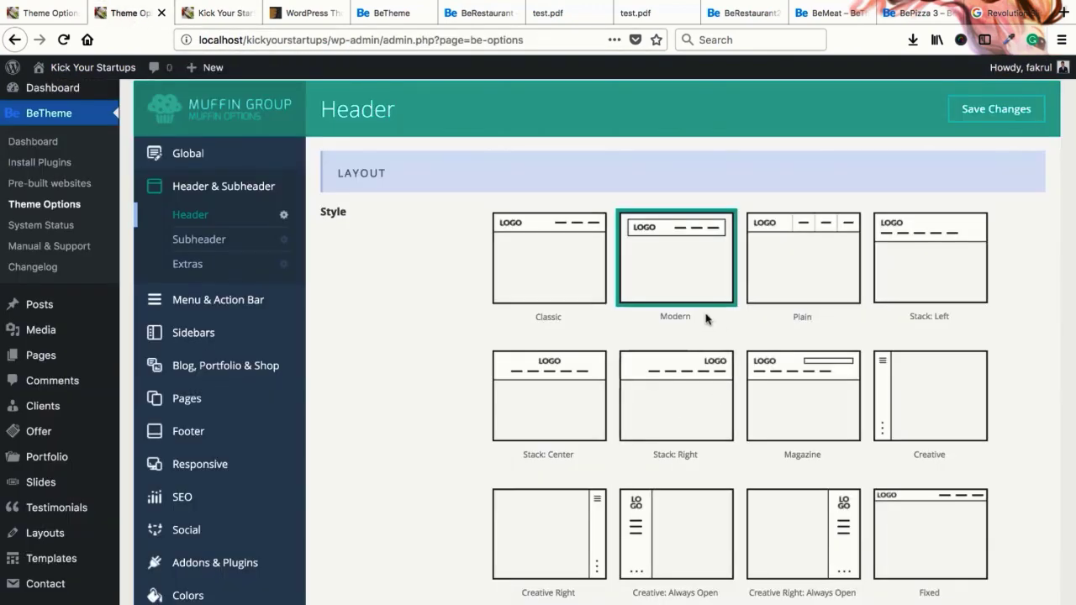
Set the header layout style to Stack: Center and save the theme options
{"action": "left_click", "coordinate": [552, 380]}
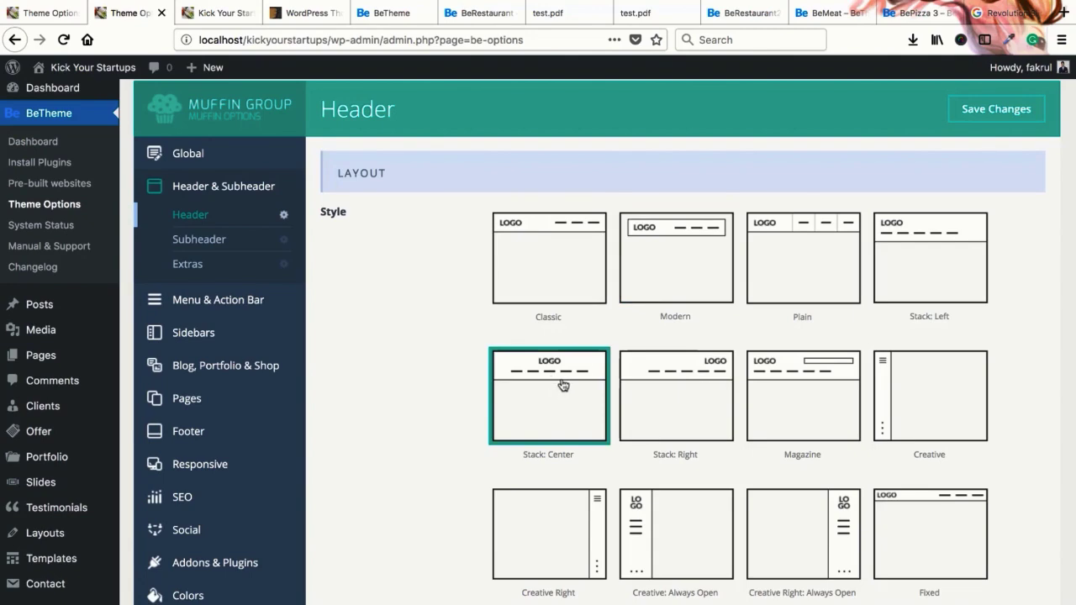
{"action": "scroll", "coordinate": [565, 382], "scroll_direction": "down", "scroll_amount": 15}
{"action": "left_click", "coordinate": [1006, 589]}
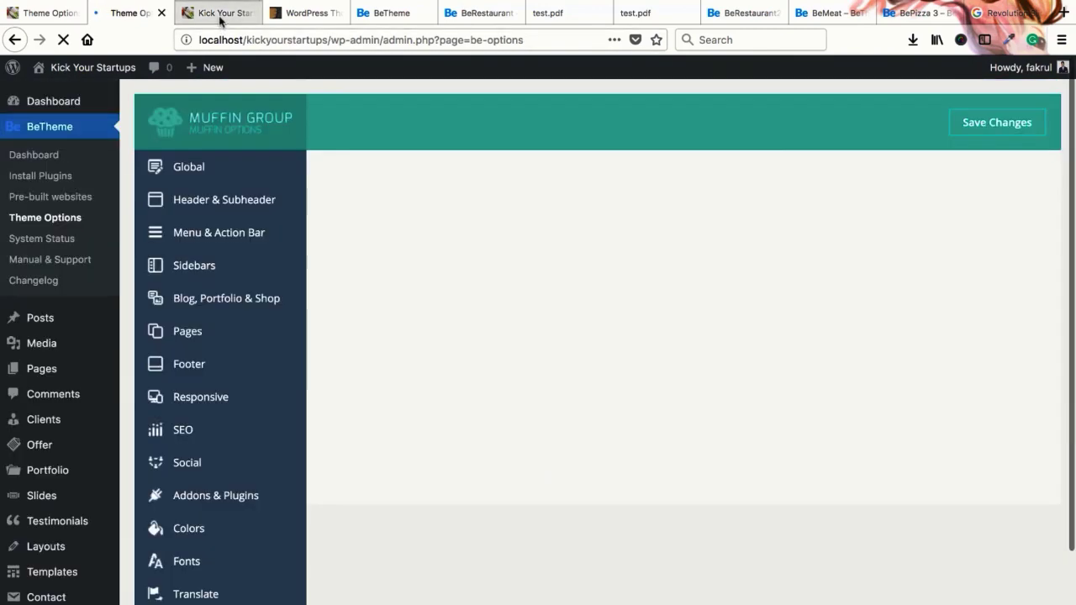
Reload the site's homepage and examine the header layout at the top of the page and while scrolled down
{"action": "left_click", "coordinate": [220, 17]}
{"action": "right_click", "coordinate": [221, 15]}
{"action": "left_click", "coordinate": [239, 19]}
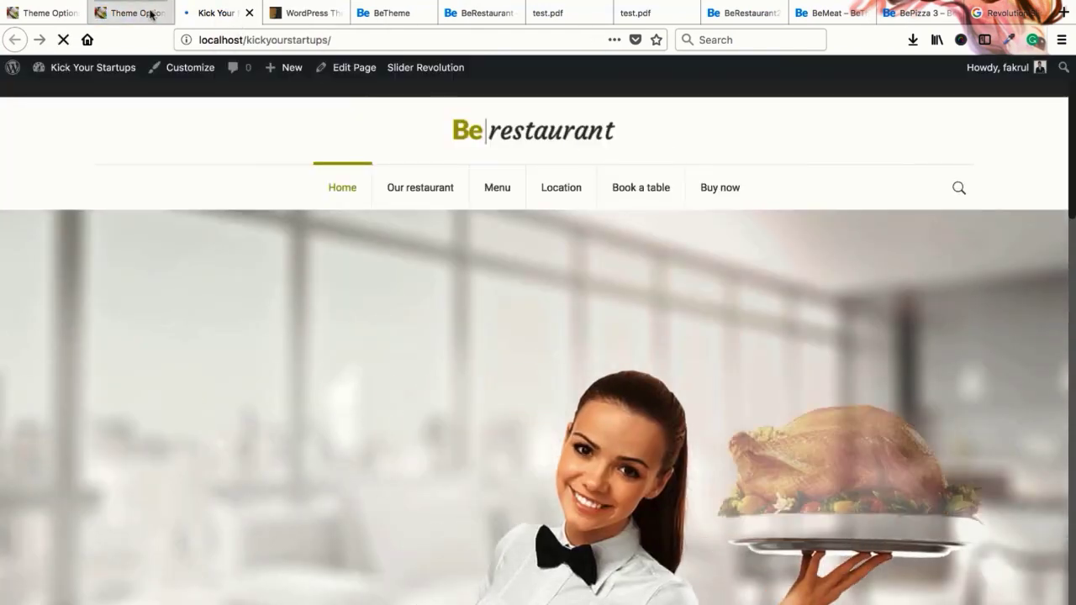
{"action": "scroll", "coordinate": [387, 384], "scroll_direction": "down", "scroll_amount": 15}
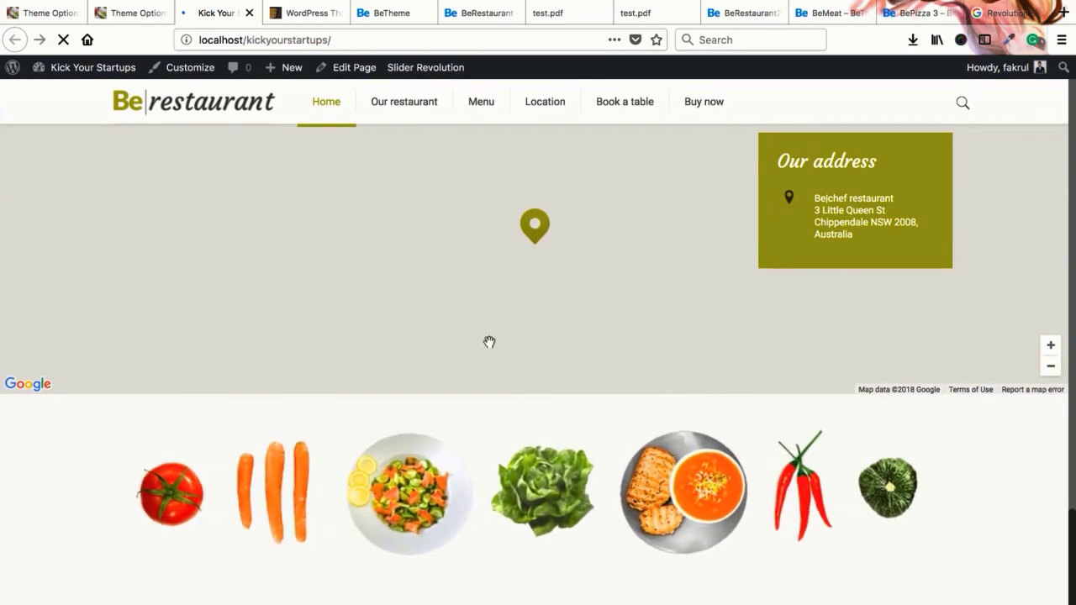
{"action": "scroll", "coordinate": [504, 341], "scroll_direction": "up", "scroll_amount": 15}
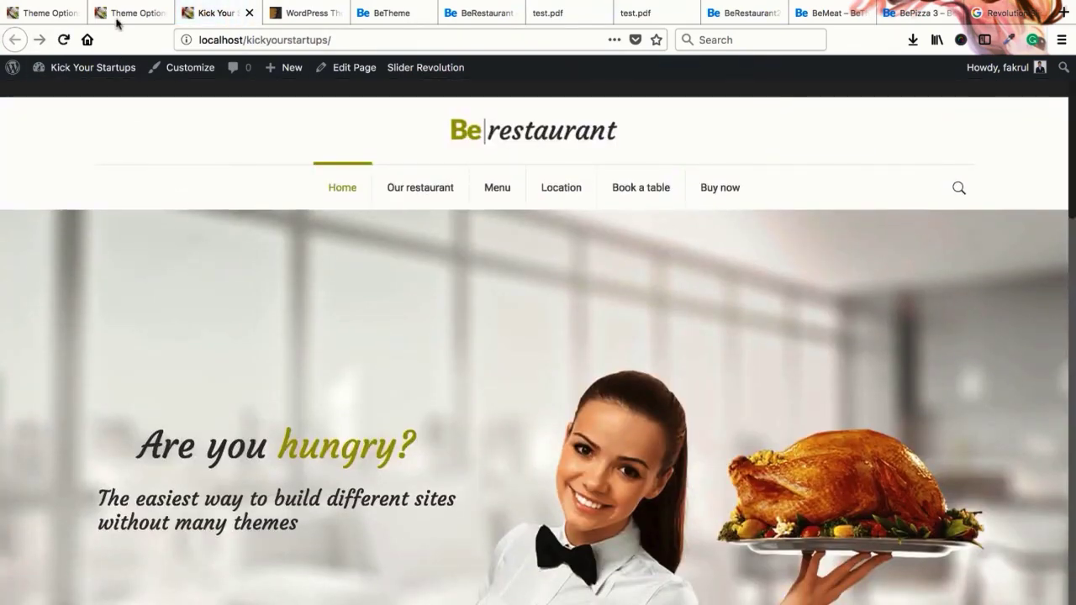
Return to the Theme Options and look through the header layout styles and the header's Extras settings
{"action": "left_click", "coordinate": [124, 13]}
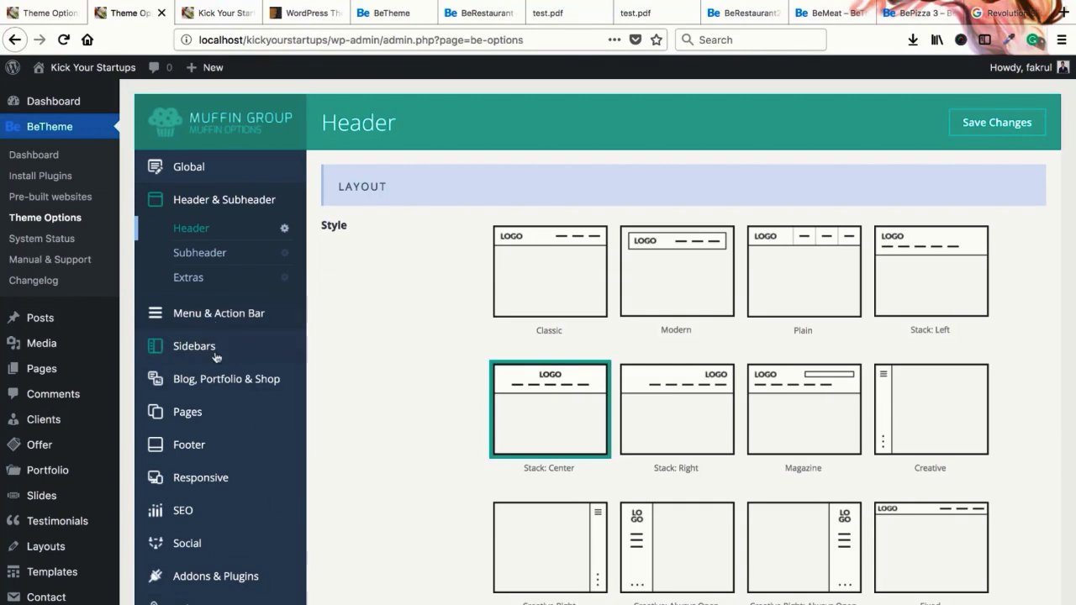
{"action": "scroll", "coordinate": [378, 366], "scroll_direction": "down", "scroll_amount": 1}
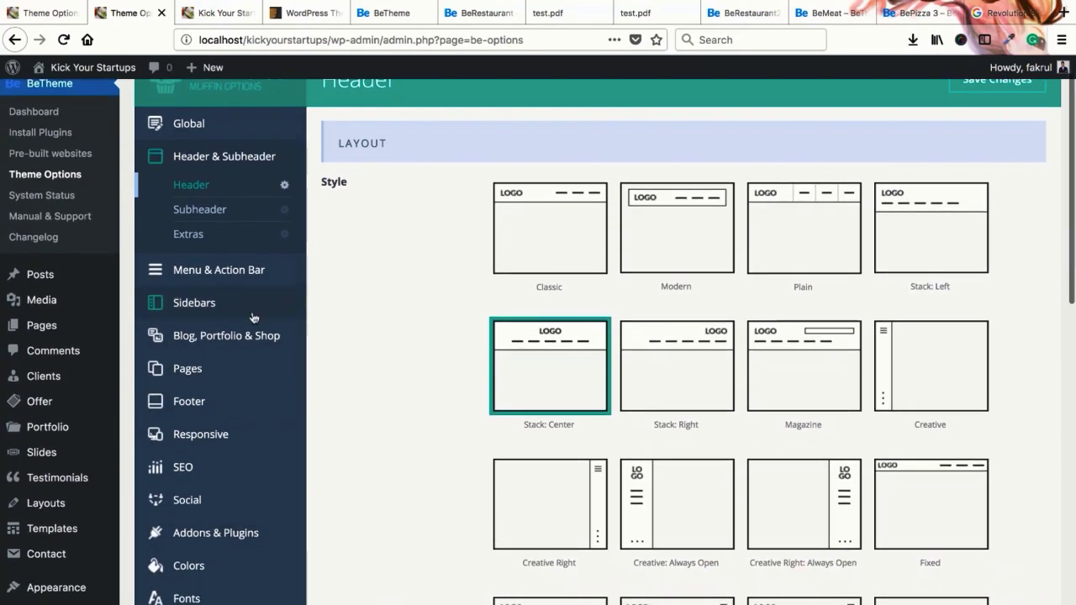
{"action": "scroll", "coordinate": [398, 312], "scroll_direction": "up", "scroll_amount": 1}
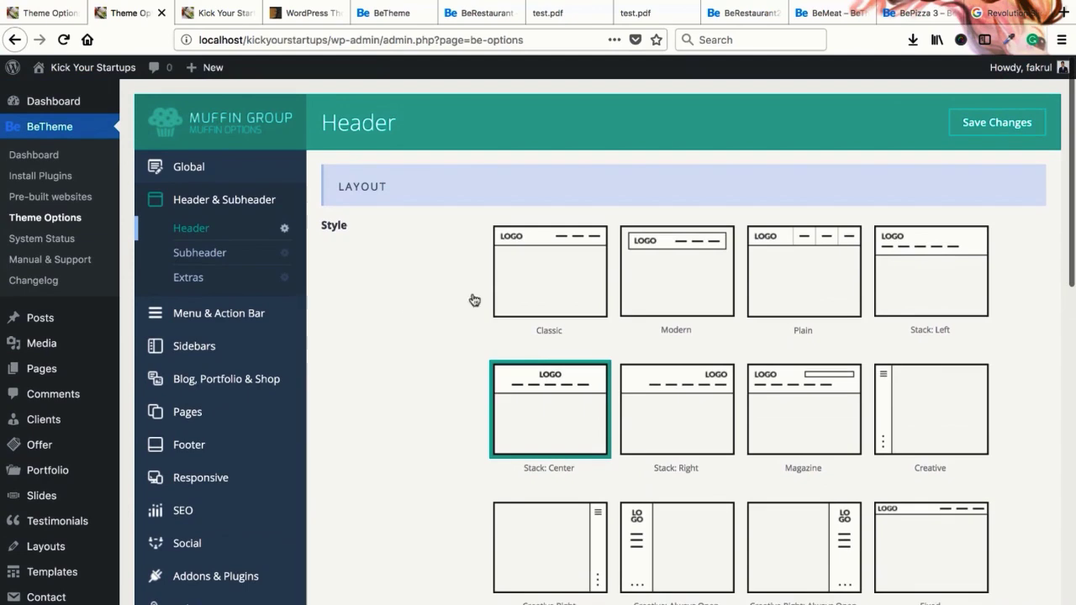
{"action": "scroll", "coordinate": [463, 274], "scroll_direction": "down", "scroll_amount": 5}
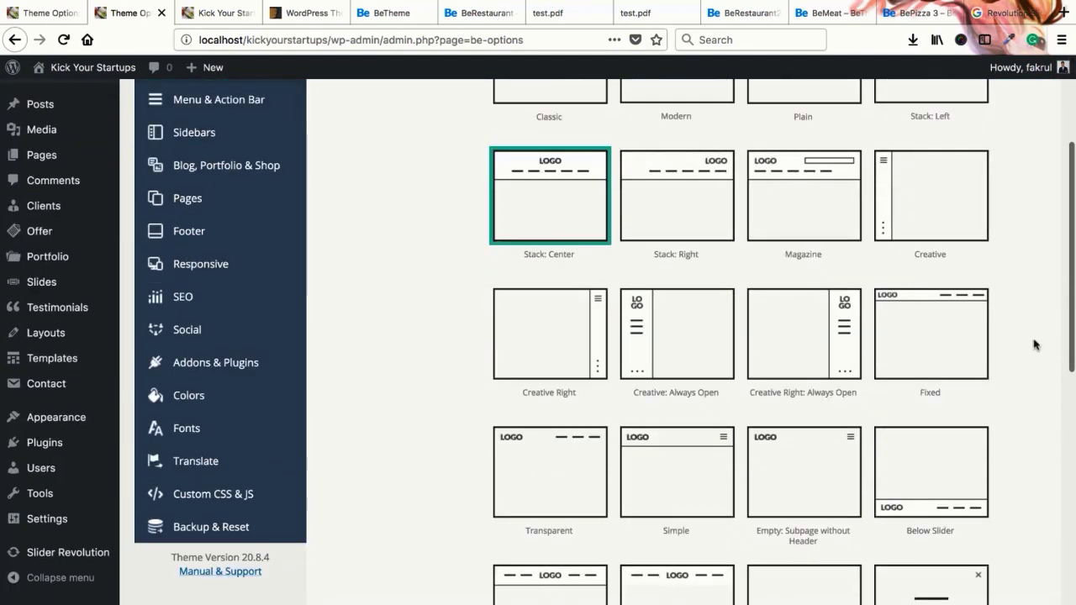
{"action": "scroll", "coordinate": [447, 339], "scroll_direction": "up", "scroll_amount": 2}
{"action": "scroll", "coordinate": [447, 339], "scroll_direction": "up", "scroll_amount": 3}
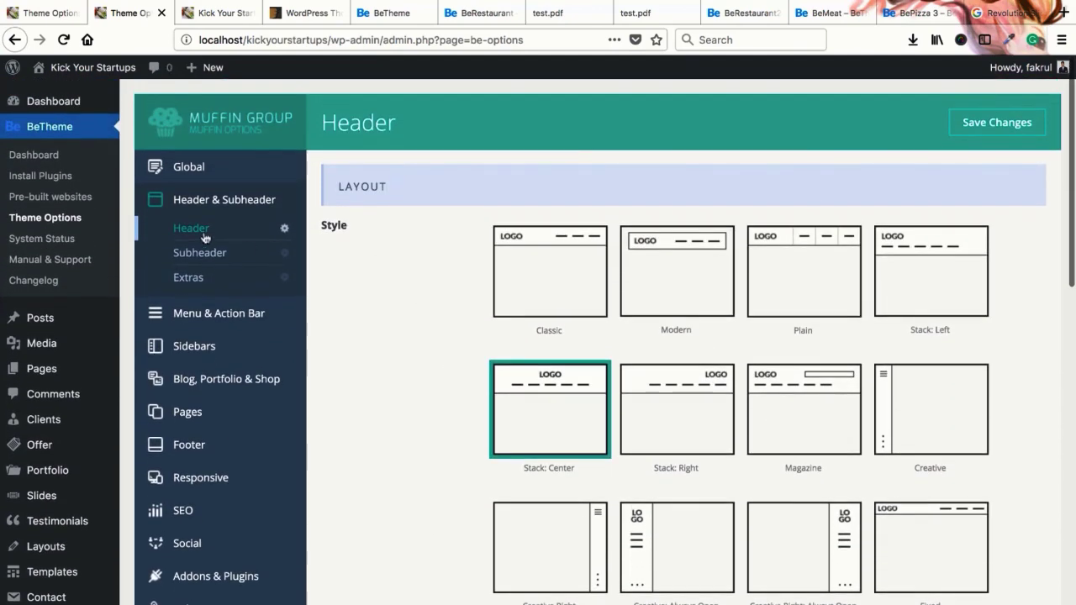
{"action": "left_click", "coordinate": [190, 285]}
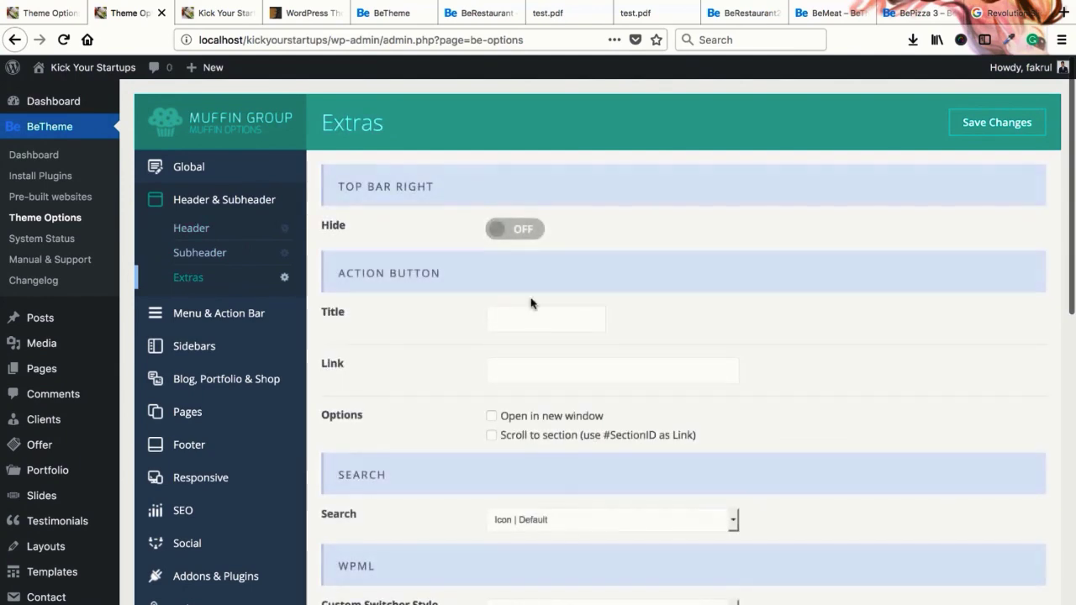
Set the header layout style to Modern and save the theme options
{"action": "left_click", "coordinate": [183, 232]}
{"action": "left_click", "coordinate": [678, 282]}
{"action": "scroll", "coordinate": [849, 431], "scroll_direction": "down", "scroll_amount": 10}
{"action": "left_click", "coordinate": [1013, 570]}
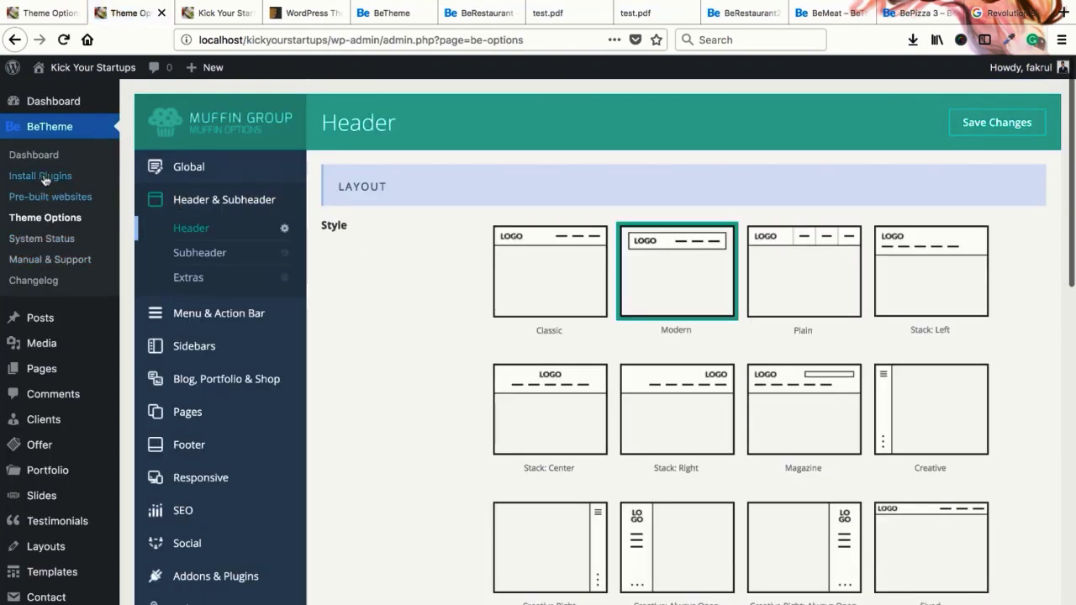
Review the server environment on BeTheme's System Status page and the theme registration details on its Welcome page
{"action": "left_click", "coordinate": [31, 240]}
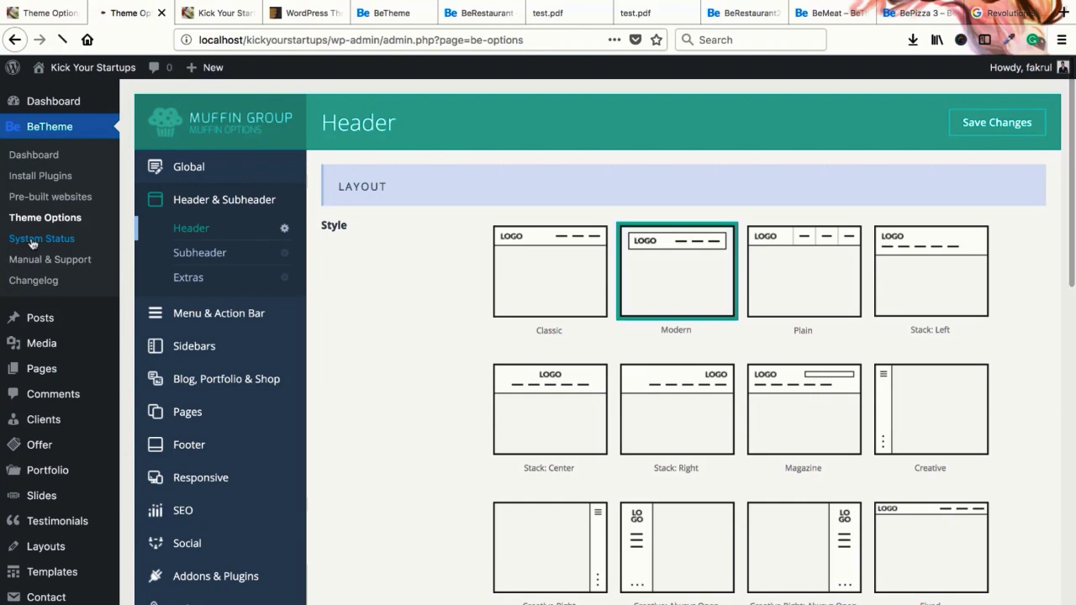
{"action": "scroll", "coordinate": [296, 349], "scroll_direction": "down", "scroll_amount": 2}
{"action": "scroll", "coordinate": [295, 348], "scroll_direction": "up", "scroll_amount": 2}
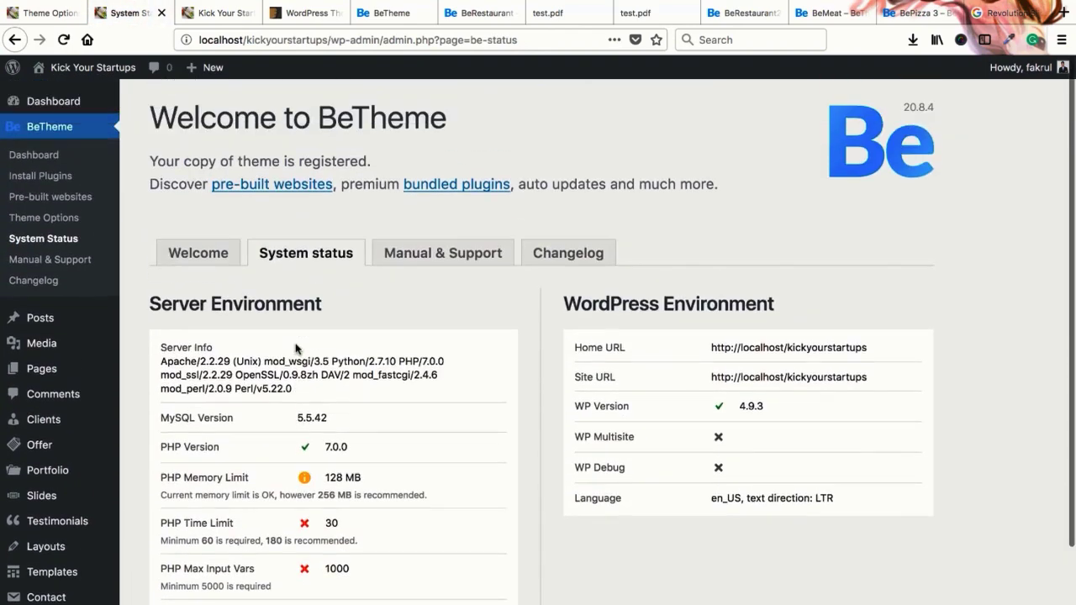
{"action": "scroll", "coordinate": [327, 405], "scroll_direction": "down", "scroll_amount": 2}
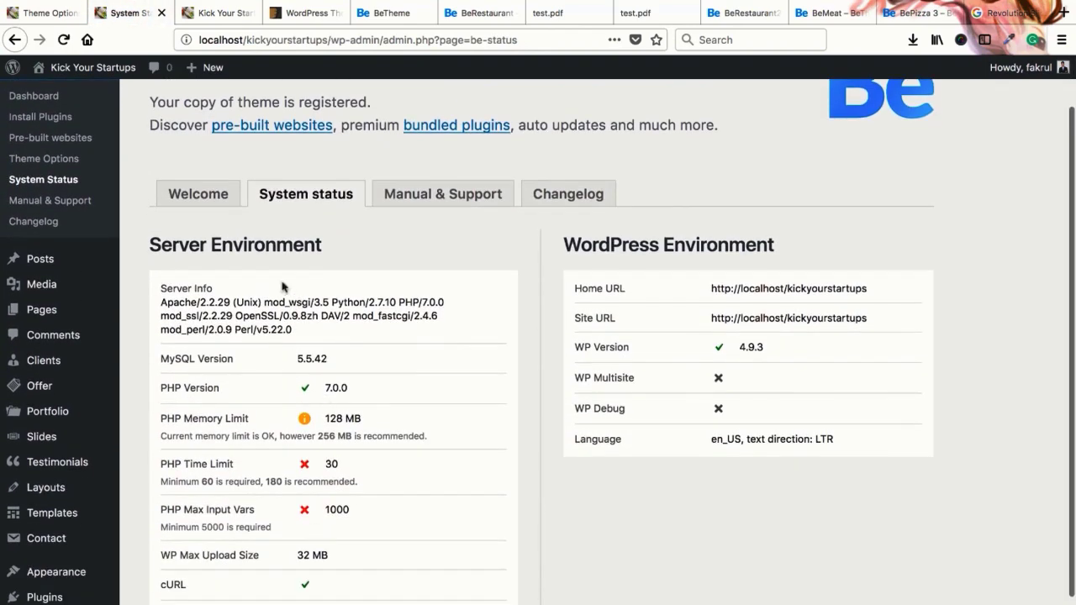
{"action": "left_click", "coordinate": [198, 201]}
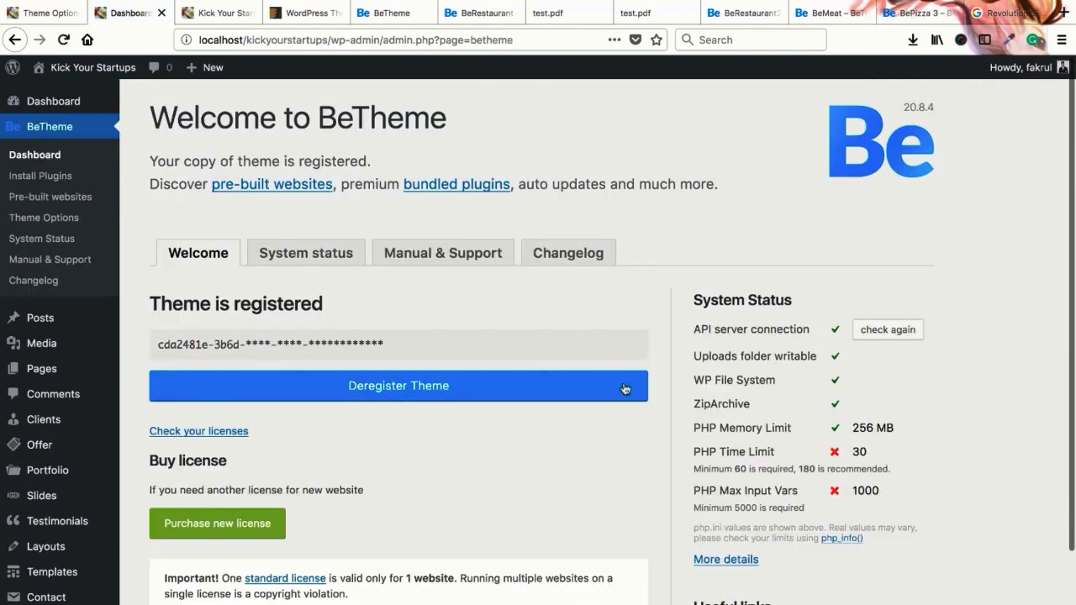
{"action": "scroll", "coordinate": [453, 462], "scroll_direction": "down", "scroll_amount": 1}
{"action": "scroll", "coordinate": [453, 463], "scroll_direction": "up", "scroll_amount": 1}
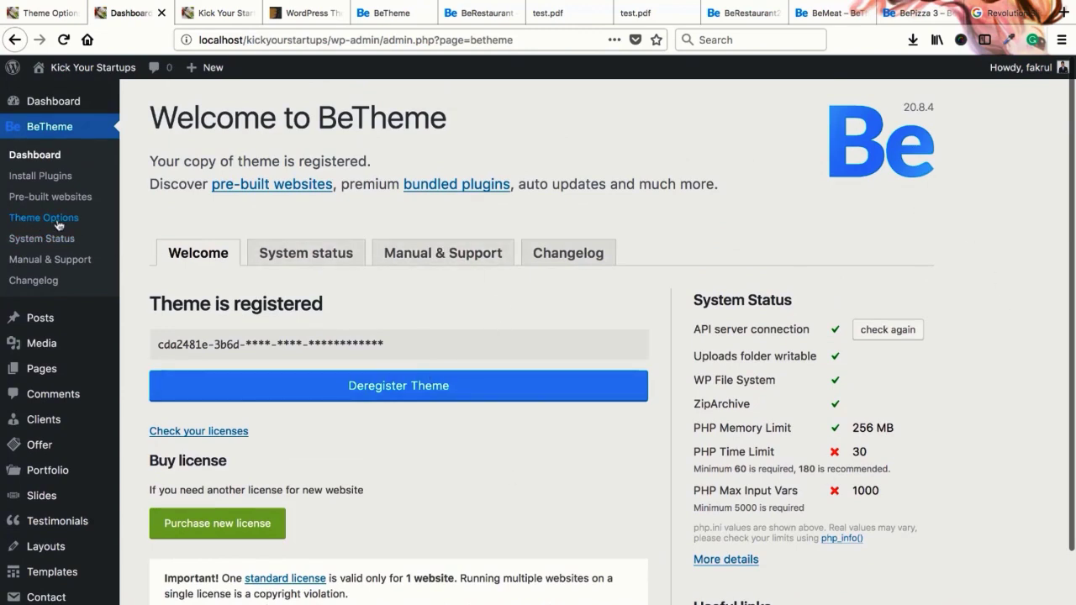
Look through BeTheme's pre-built websites and its Install Plugins list, checking the site's homepage in between
{"action": "left_click", "coordinate": [35, 200]}
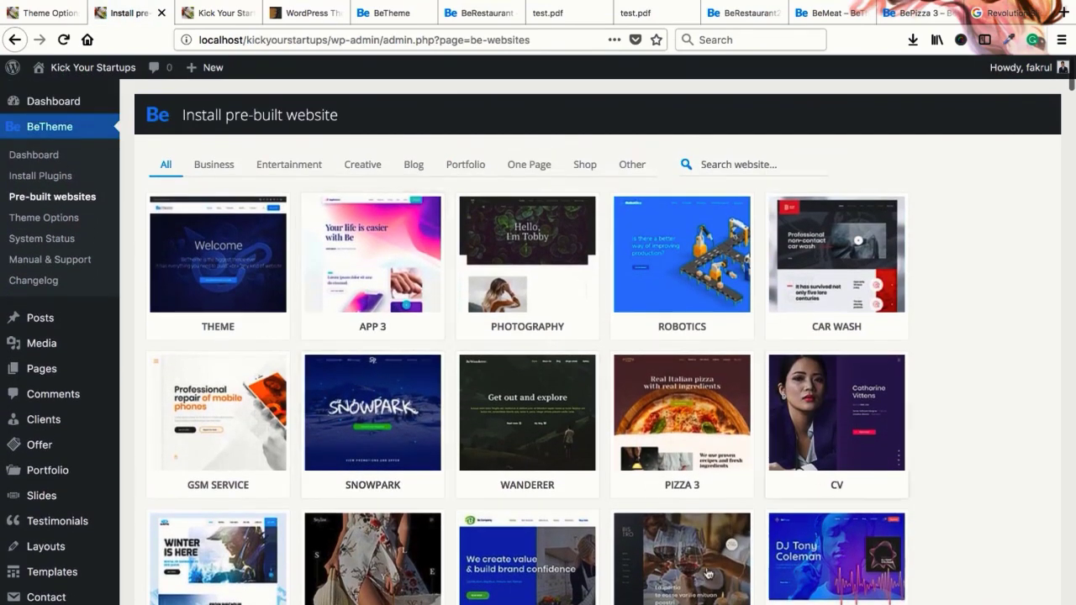
{"action": "left_click", "coordinate": [16, 177]}
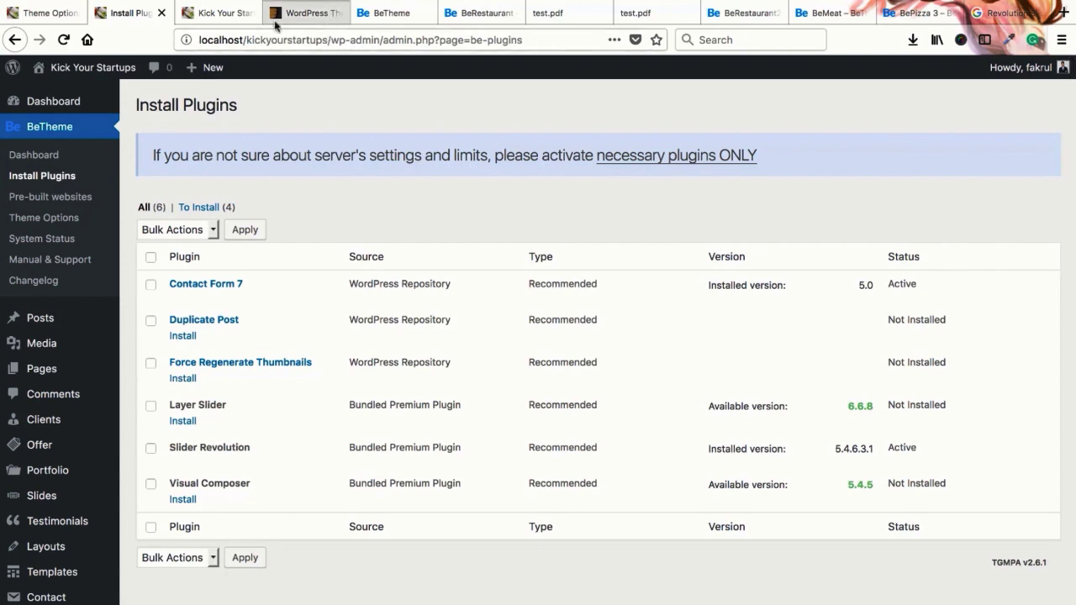
{"action": "left_click", "coordinate": [217, 13]}
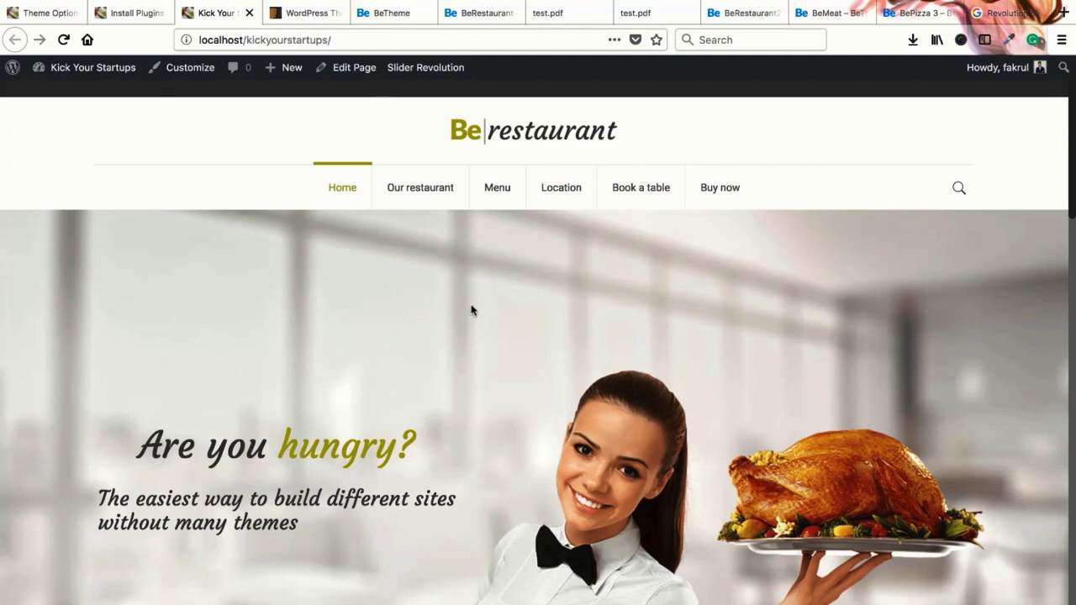
{"action": "left_click", "coordinate": [132, 15]}
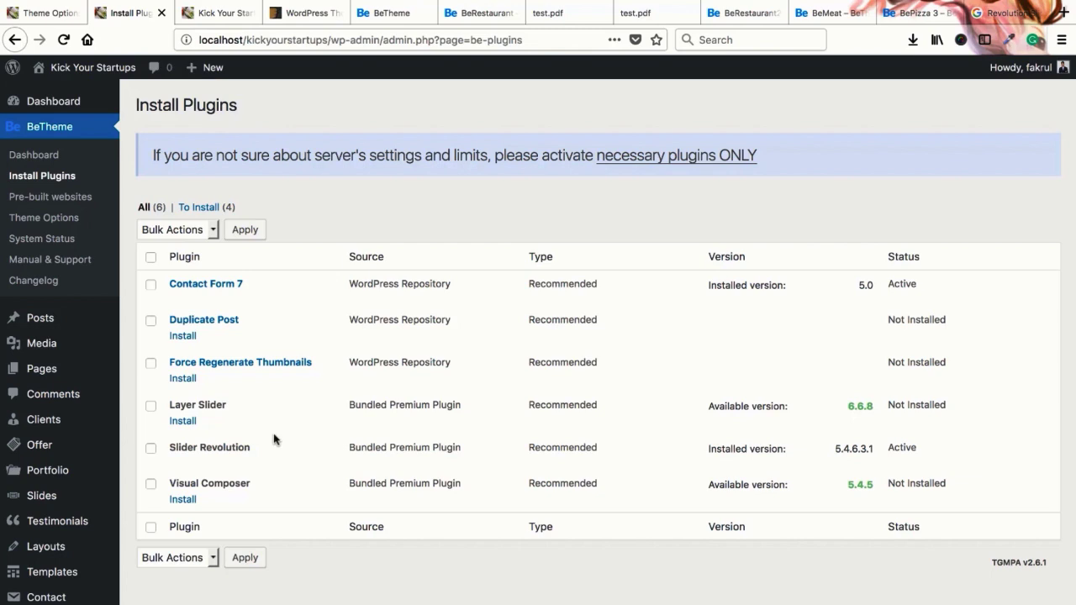
Visit BeTheme's dashboard and browse the video tutorials and manual contents on the Manual & Support page
{"action": "left_click", "coordinate": [47, 156]}
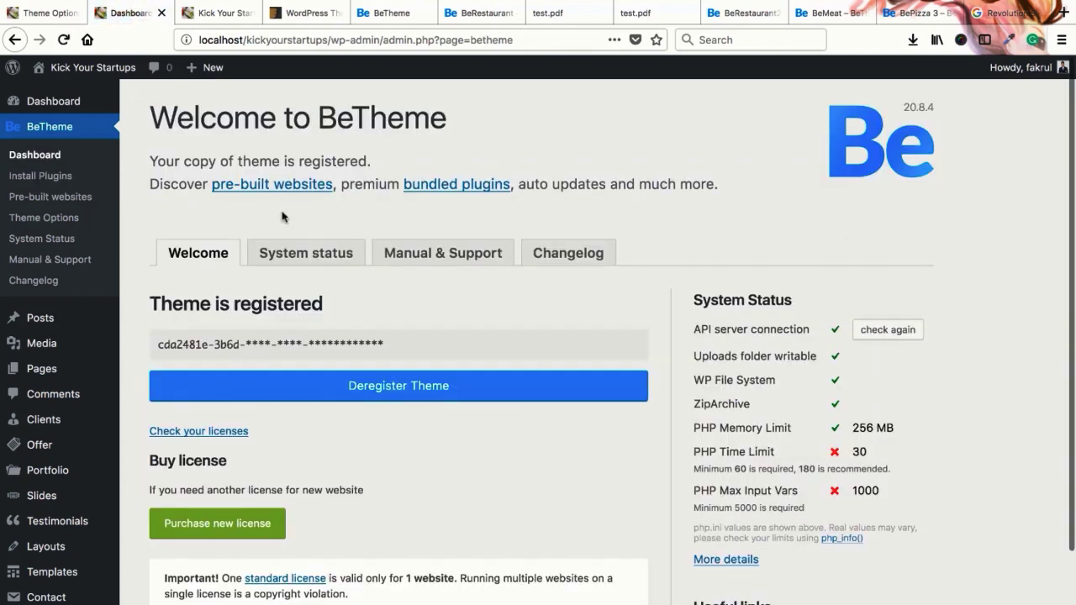
{"action": "left_click", "coordinate": [47, 261]}
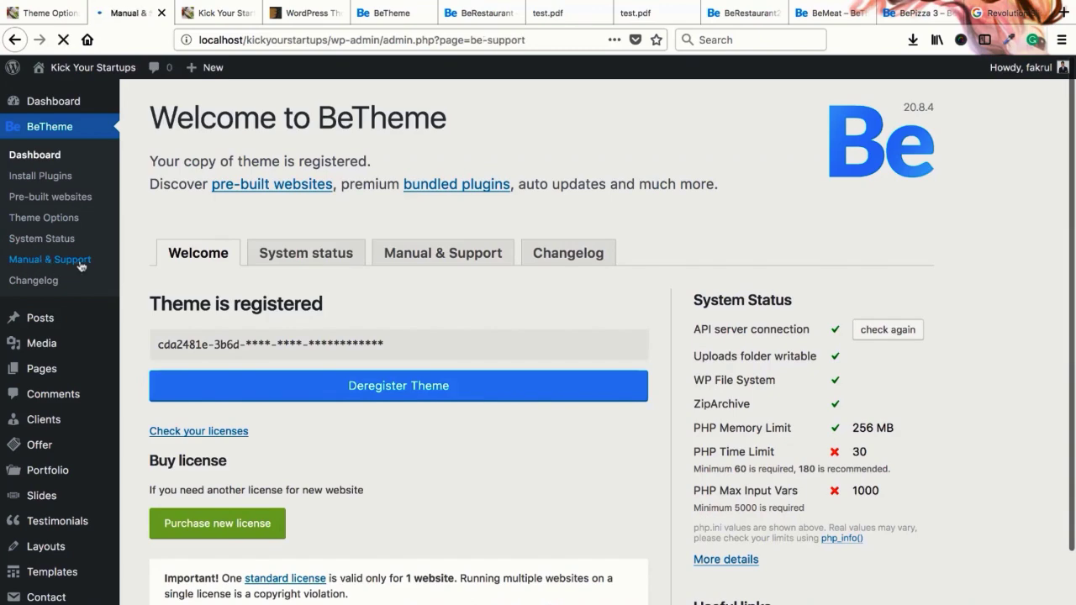
{"action": "scroll", "coordinate": [344, 348], "scroll_direction": "down", "scroll_amount": 3}
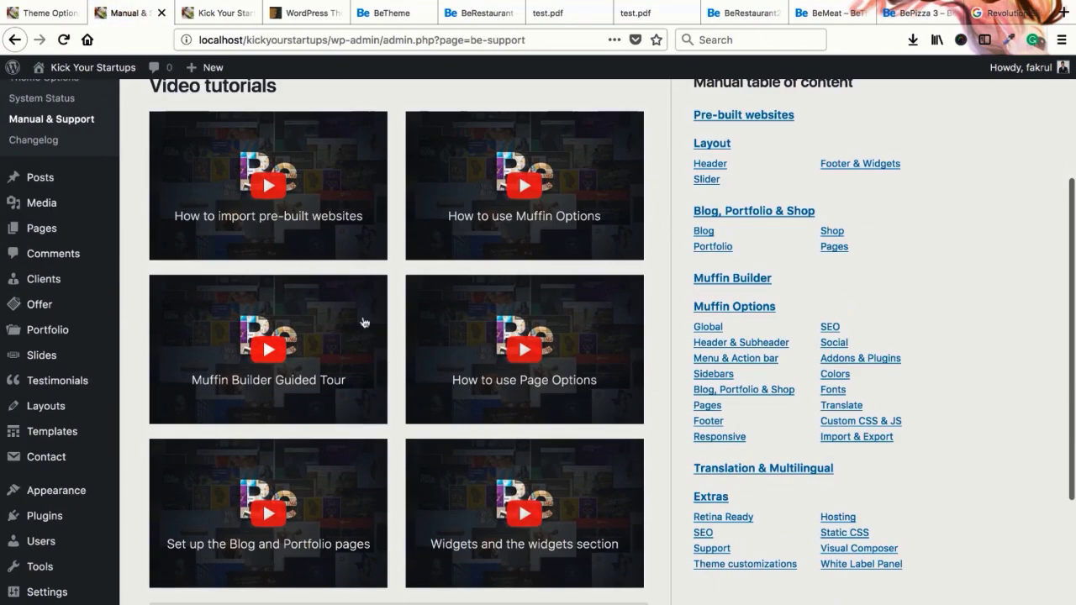
{"action": "scroll", "coordinate": [364, 322], "scroll_direction": "up", "scroll_amount": 3}
{"action": "scroll", "coordinate": [388, 477], "scroll_direction": "down", "scroll_amount": 5}
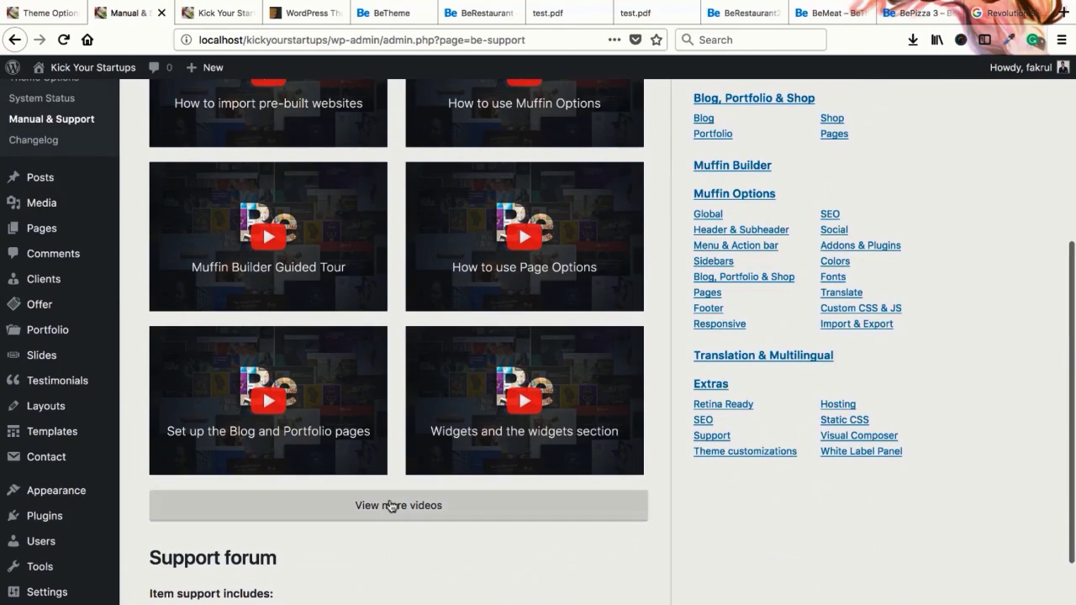
View the additional BeTheme tutorial videos on YouTube, close that tab, and return to the Manual & Support page
{"action": "left_click", "coordinate": [394, 505]}
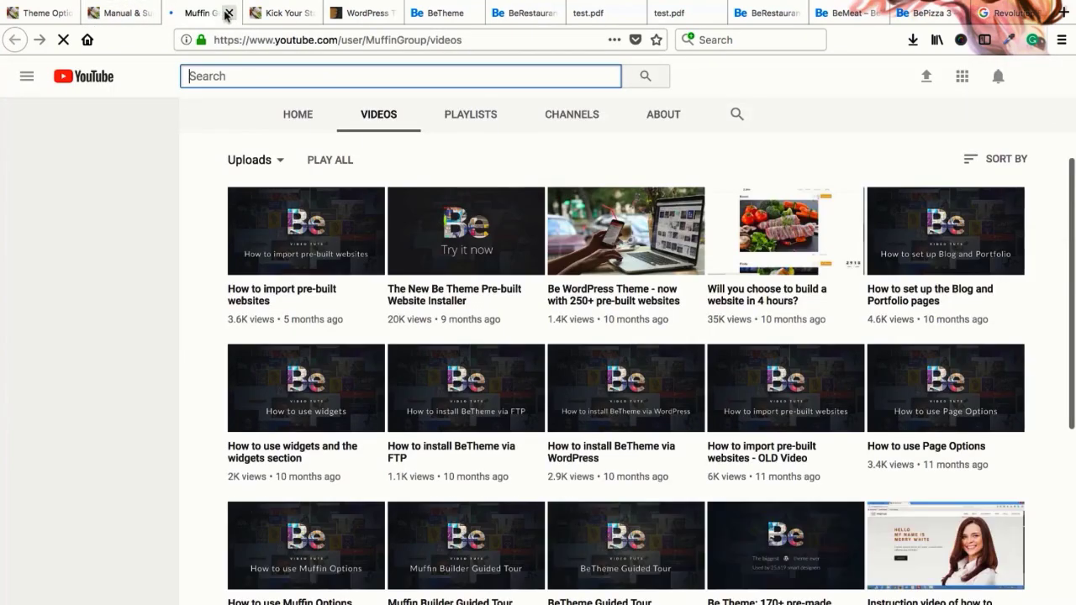
{"action": "left_click", "coordinate": [228, 13]}
{"action": "scroll", "coordinate": [372, 401], "scroll_direction": "up", "scroll_amount": 5}
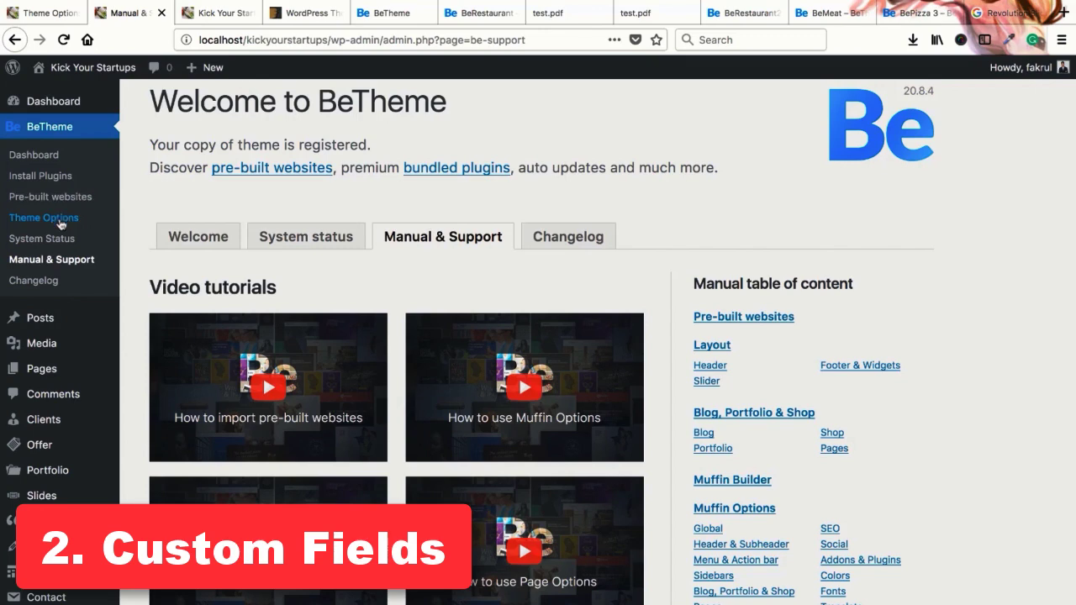
Check the site's homepage and return to the Manual & Support page
{"action": "left_click", "coordinate": [215, 12]}
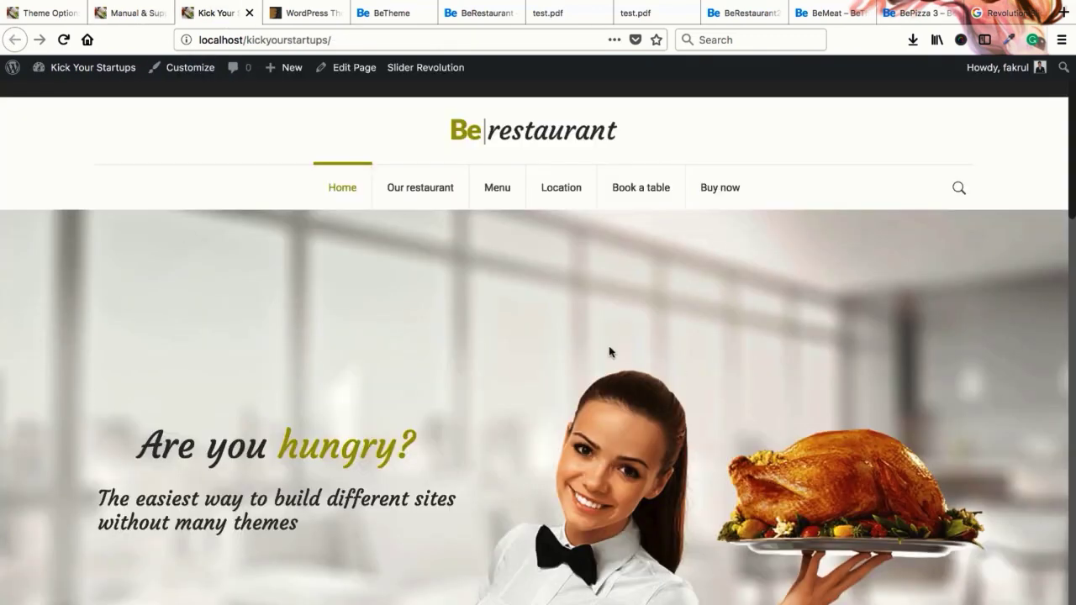
{"action": "left_click", "coordinate": [127, 12]}
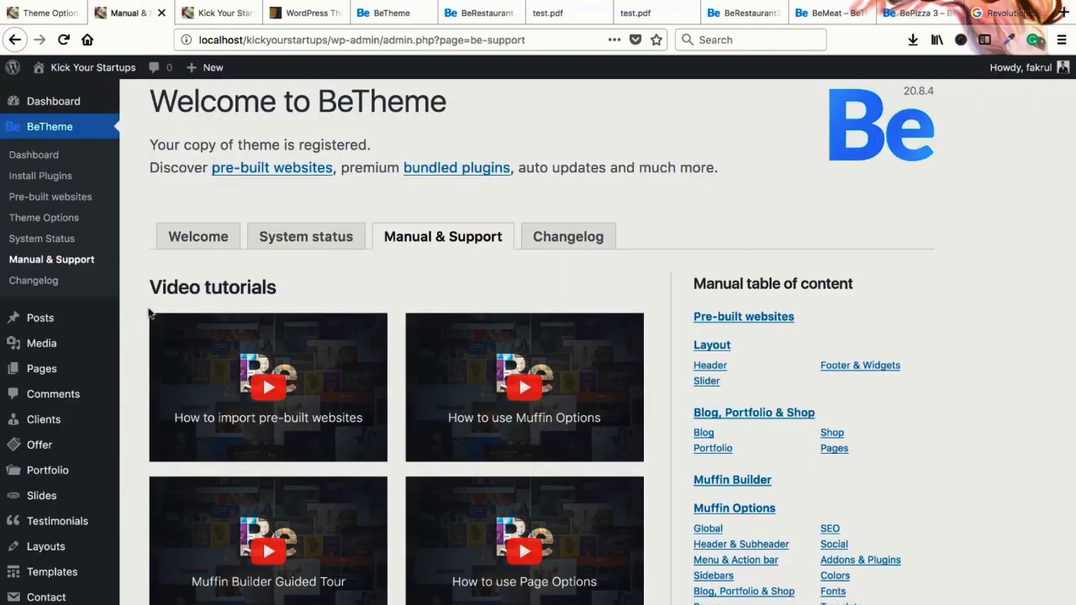
{"action": "scroll", "coordinate": [138, 328], "scroll_direction": "up", "scroll_amount": 1}
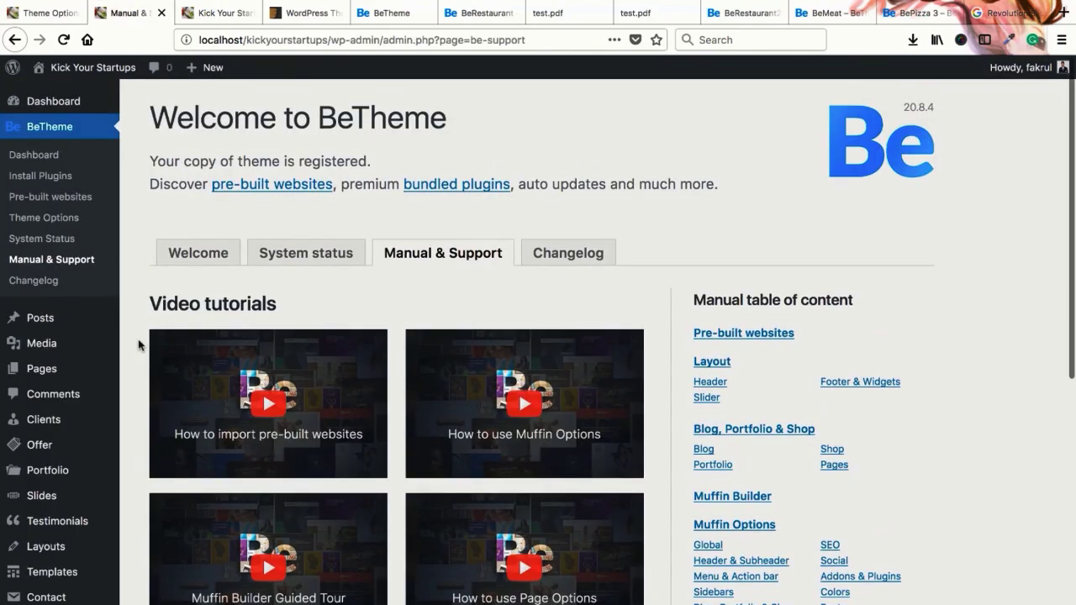
{"action": "scroll", "coordinate": [132, 343], "scroll_direction": "down", "scroll_amount": 2}
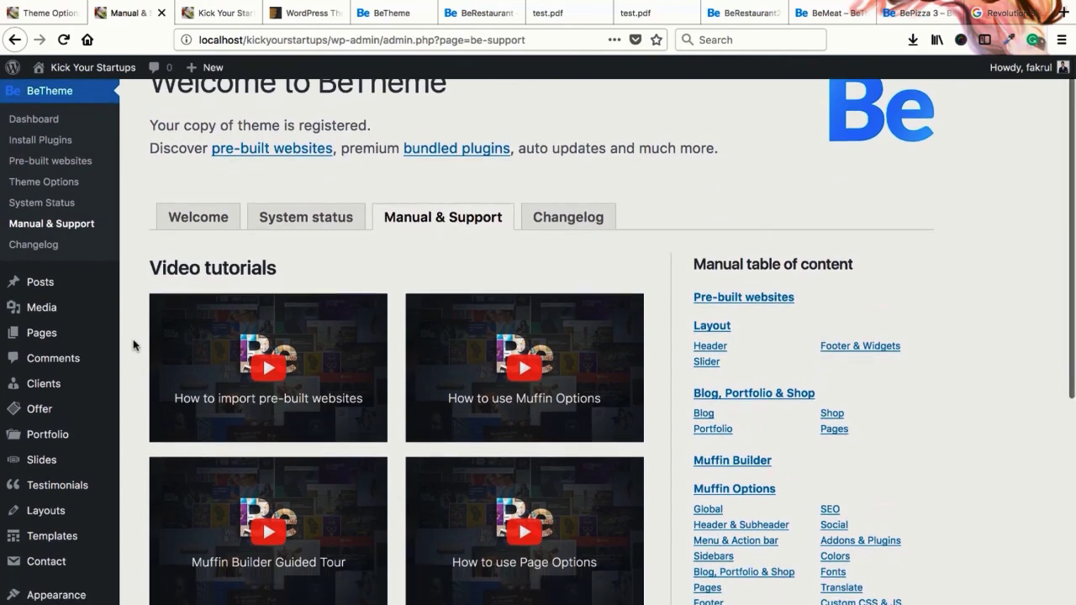
Start a new blog post and look over its content editor and the option boxes below it
{"action": "mouse_move", "coordinate": [32, 284]}
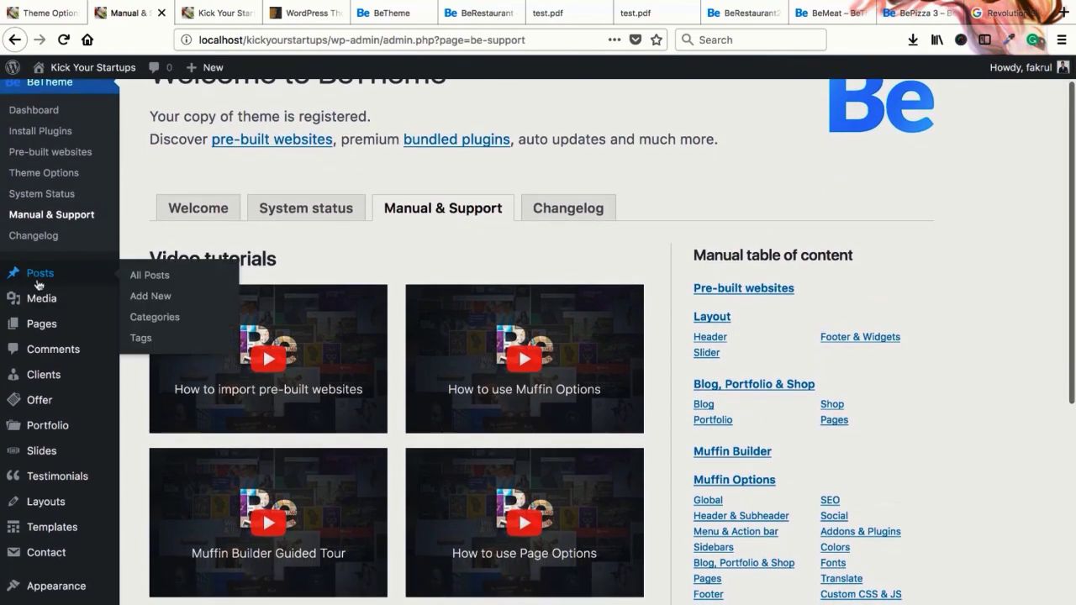
{"action": "left_click", "coordinate": [149, 298]}
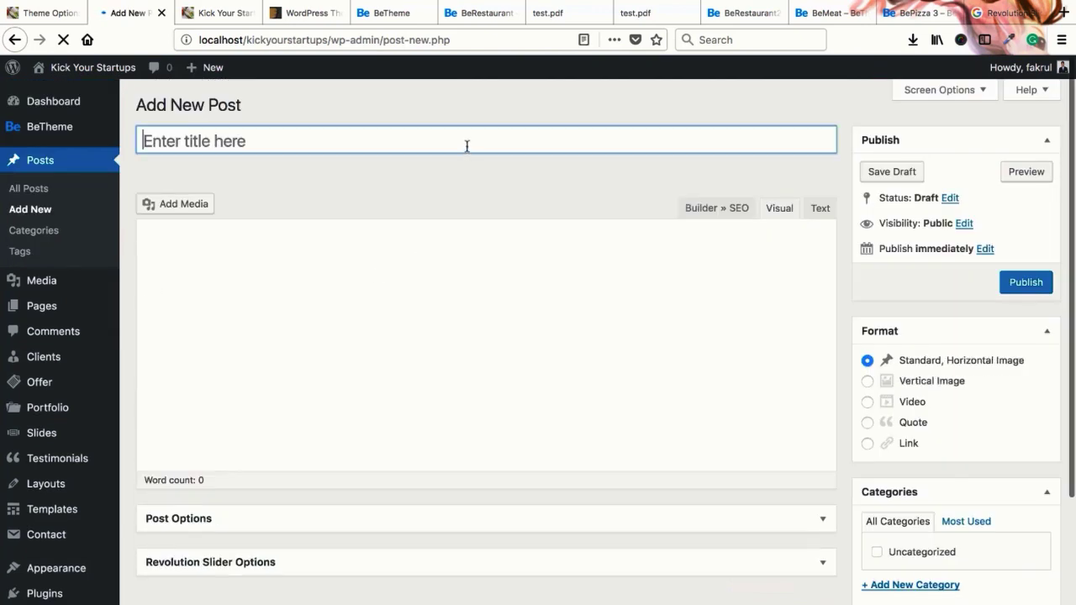
{"action": "left_click", "coordinate": [463, 275]}
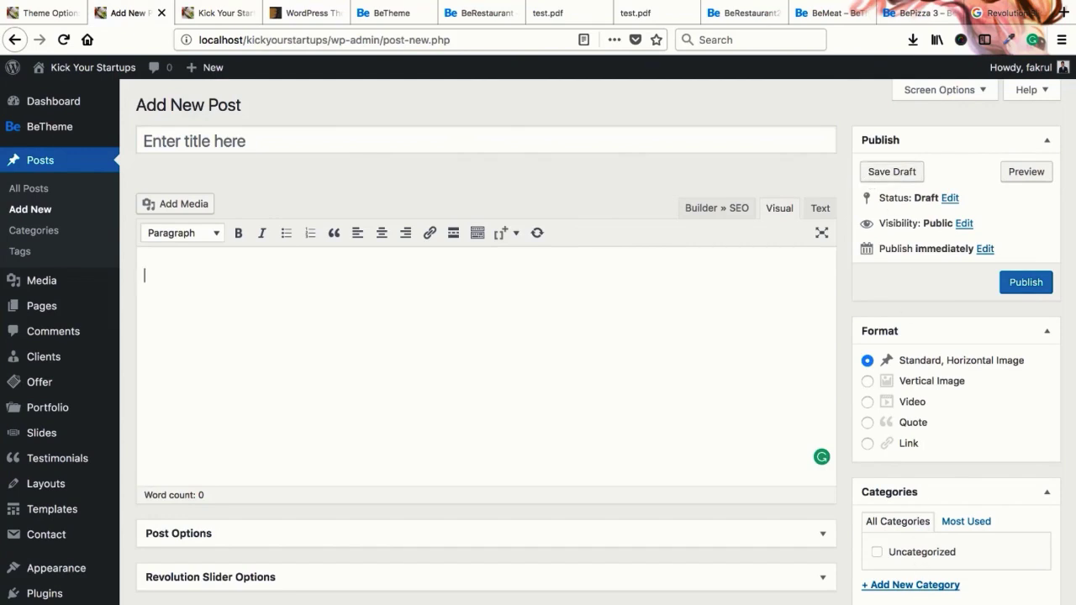
{"action": "scroll", "coordinate": [919, 229], "scroll_direction": "down", "scroll_amount": 2}
{"action": "scroll", "coordinate": [260, 232], "scroll_direction": "up", "scroll_amount": 2}
{"action": "scroll", "coordinate": [314, 353], "scroll_direction": "down", "scroll_amount": 4}
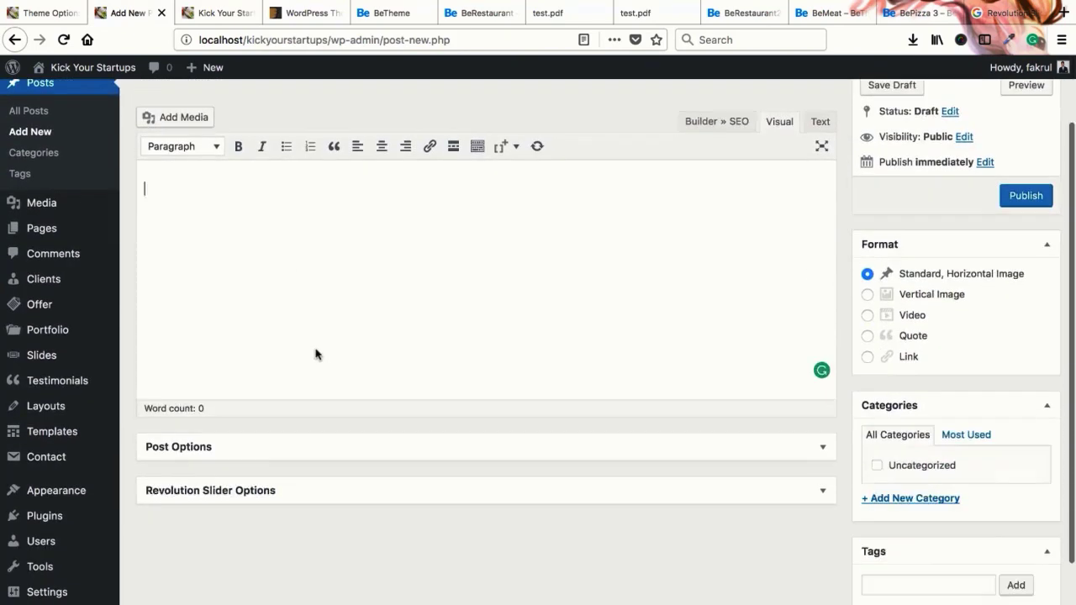
Expand the new post's Post Options, review the layout, sidebar, subheader and advanced settings, and collapse the box again
{"action": "left_click", "coordinate": [235, 400]}
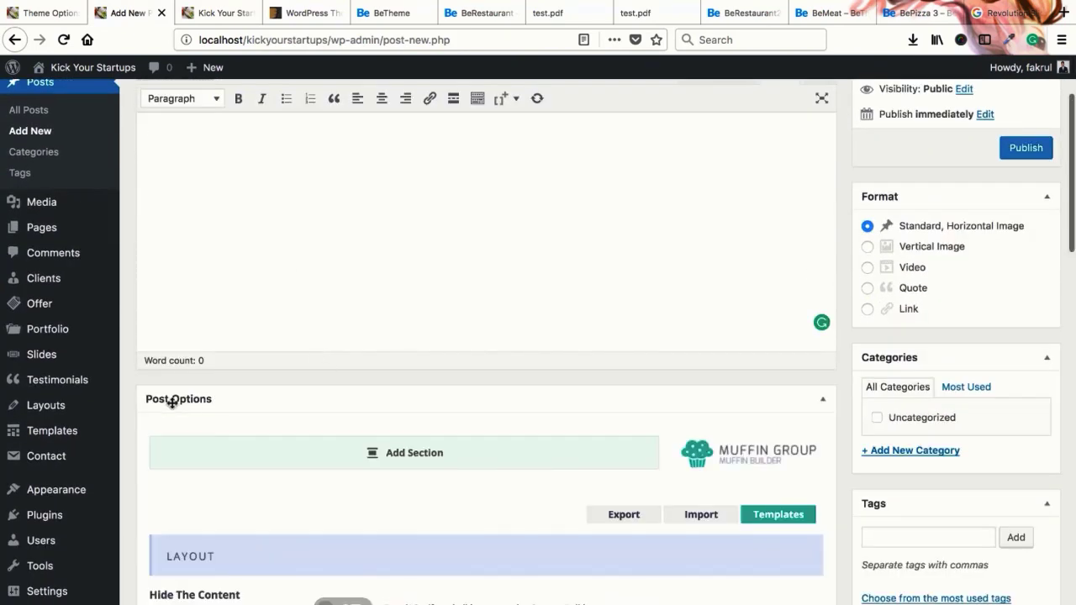
{"action": "left_click", "coordinate": [252, 402]}
{"action": "scroll", "coordinate": [278, 408], "scroll_direction": "down", "scroll_amount": 2}
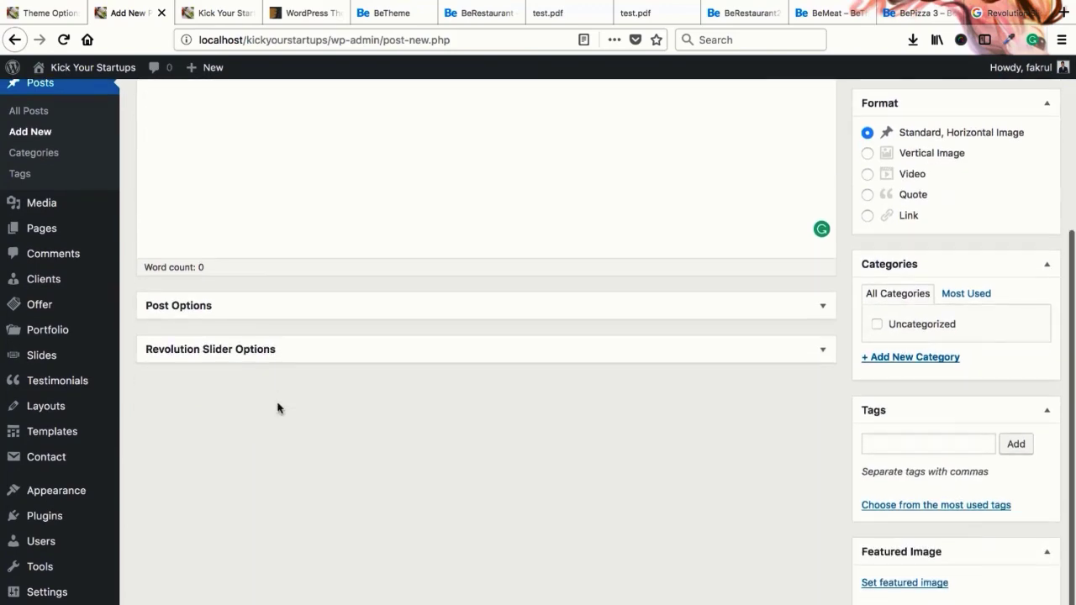
{"action": "left_click", "coordinate": [285, 309]}
{"action": "scroll", "coordinate": [293, 331], "scroll_direction": "down", "scroll_amount": 4}
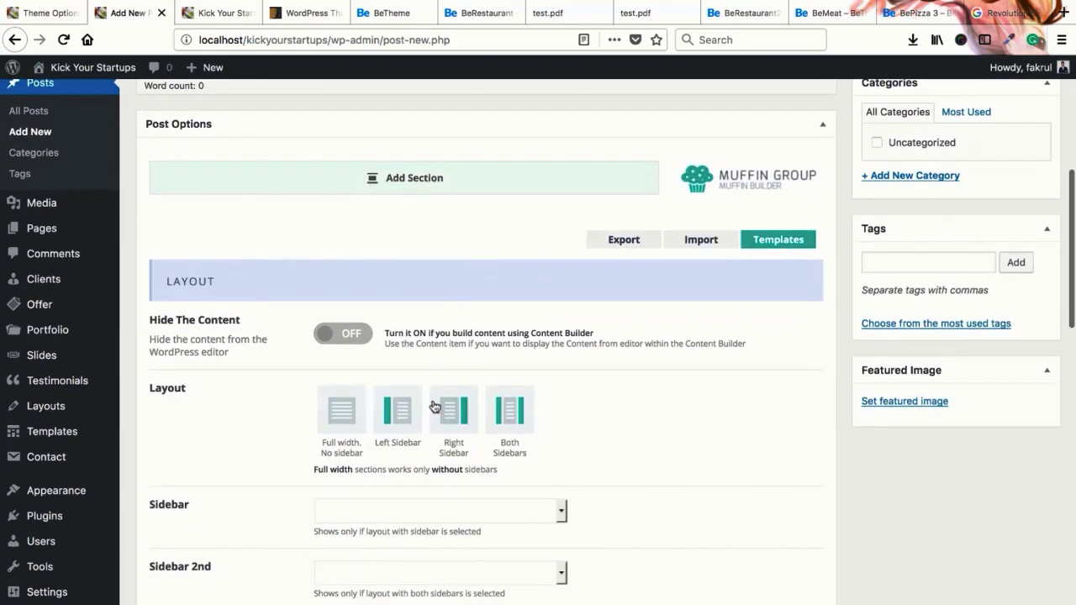
{"action": "scroll", "coordinate": [433, 403], "scroll_direction": "down", "scroll_amount": 10}
{"action": "scroll", "coordinate": [433, 406], "scroll_direction": "down", "scroll_amount": 6}
{"action": "scroll", "coordinate": [433, 406], "scroll_direction": "up", "scroll_amount": 6}
{"action": "scroll", "coordinate": [433, 406], "scroll_direction": "down", "scroll_amount": 13}
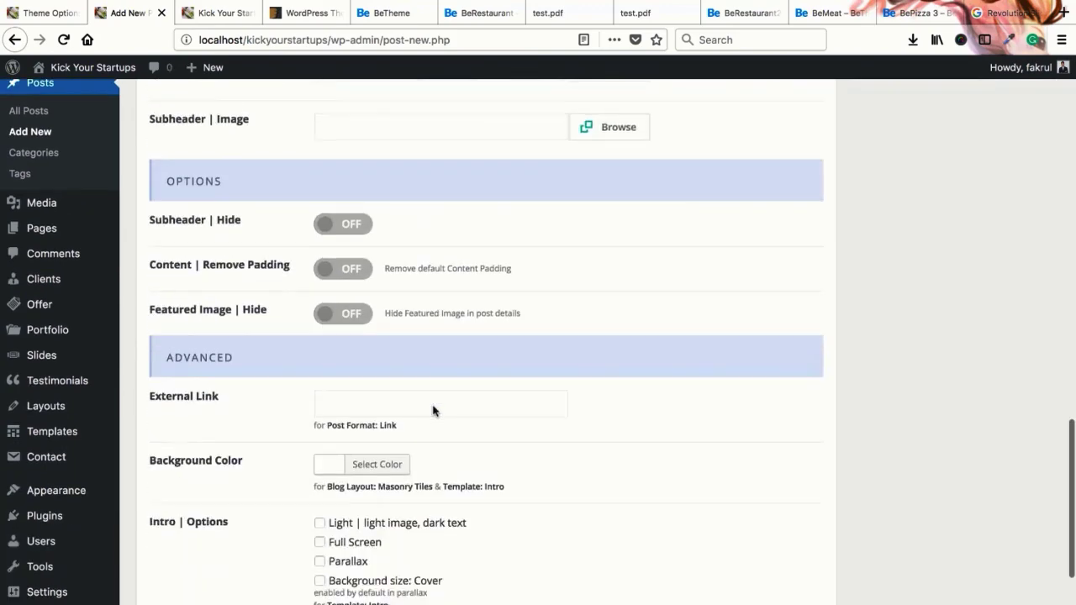
{"action": "scroll", "coordinate": [433, 409], "scroll_direction": "down", "scroll_amount": 2}
{"action": "scroll", "coordinate": [433, 409], "scroll_direction": "up", "scroll_amount": 15}
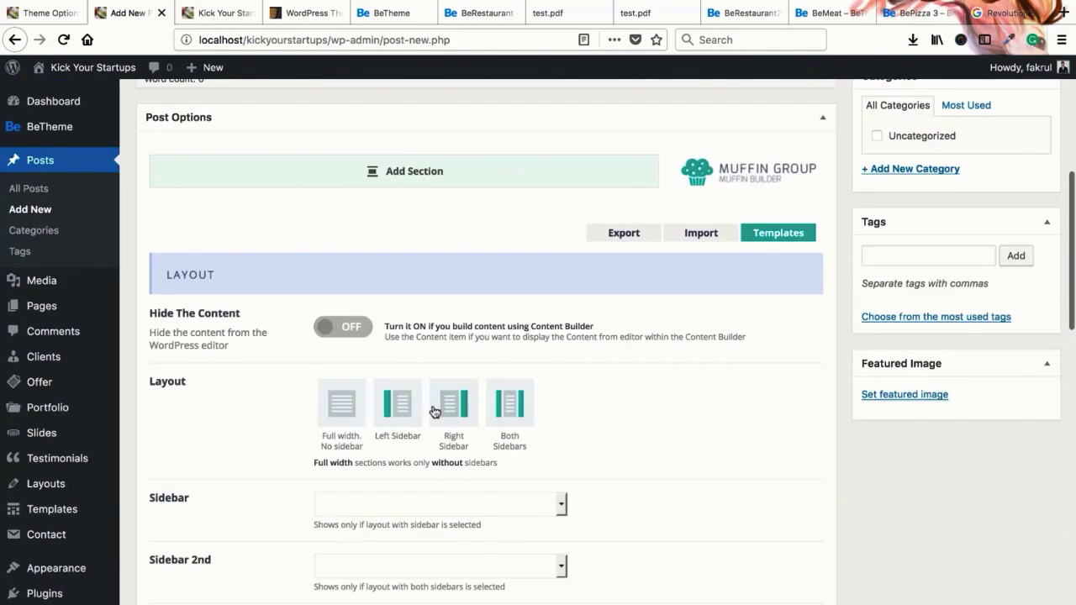
{"action": "scroll", "coordinate": [445, 216], "scroll_direction": "up", "scroll_amount": 3}
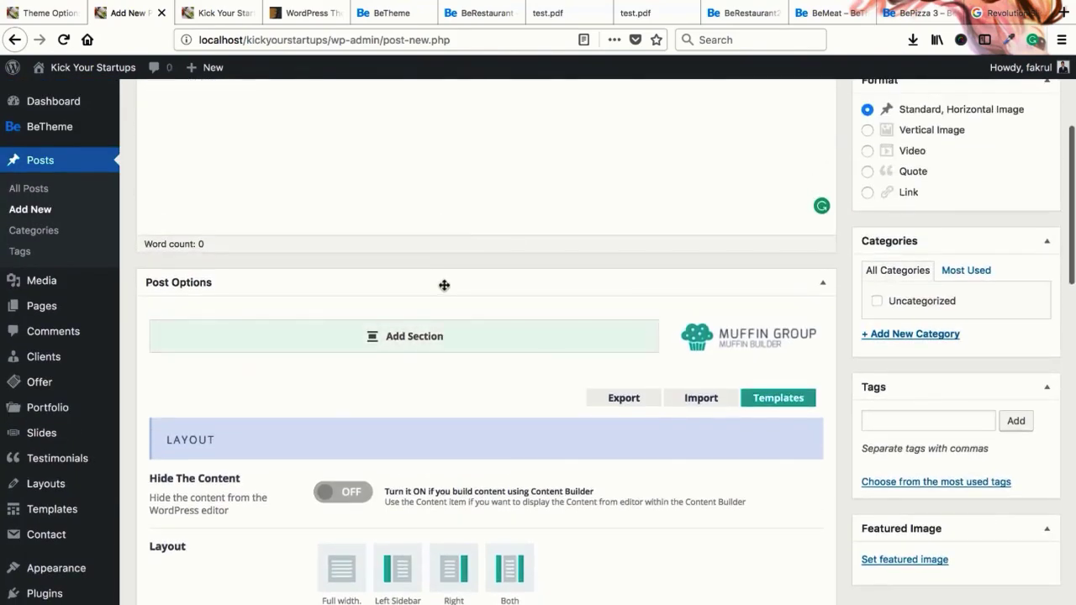
{"action": "left_click", "coordinate": [442, 283]}
Expand the post's Revolution Slider Options to view the slide template choice, and collapse the box again
{"action": "left_click", "coordinate": [291, 352]}
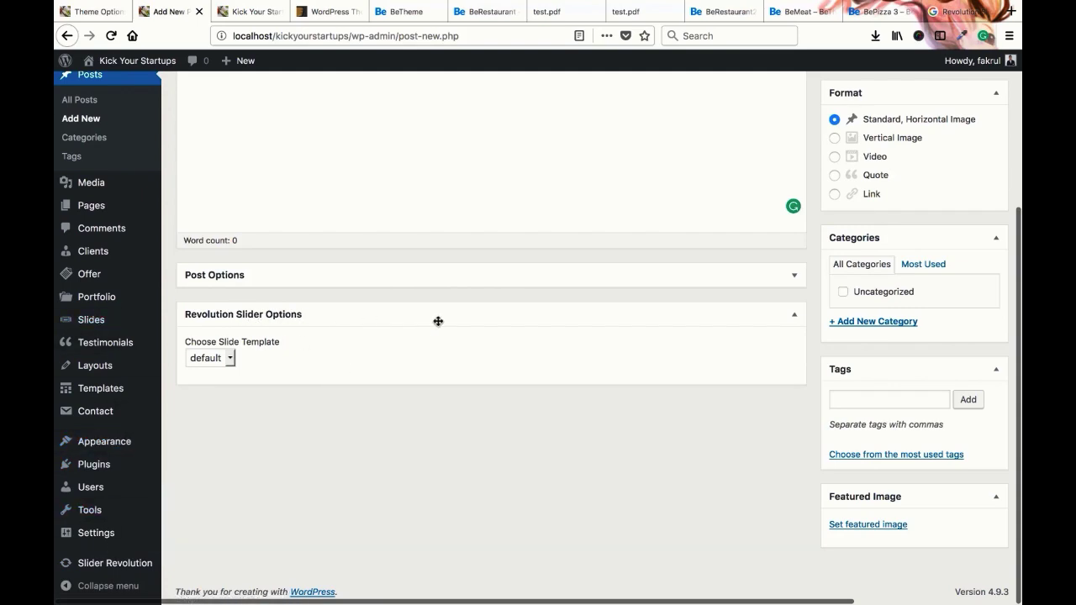
{"action": "left_click", "coordinate": [335, 317]}
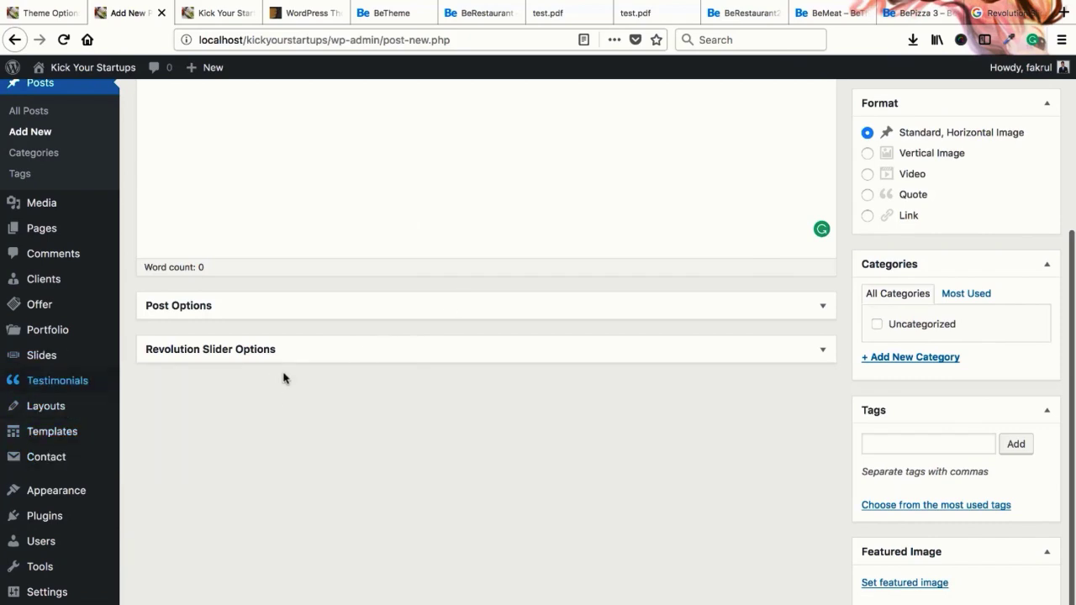
{"action": "left_click", "coordinate": [481, 347]}
{"action": "left_click", "coordinate": [534, 362]}
{"action": "scroll", "coordinate": [542, 408], "scroll_direction": "up", "scroll_amount": 5}
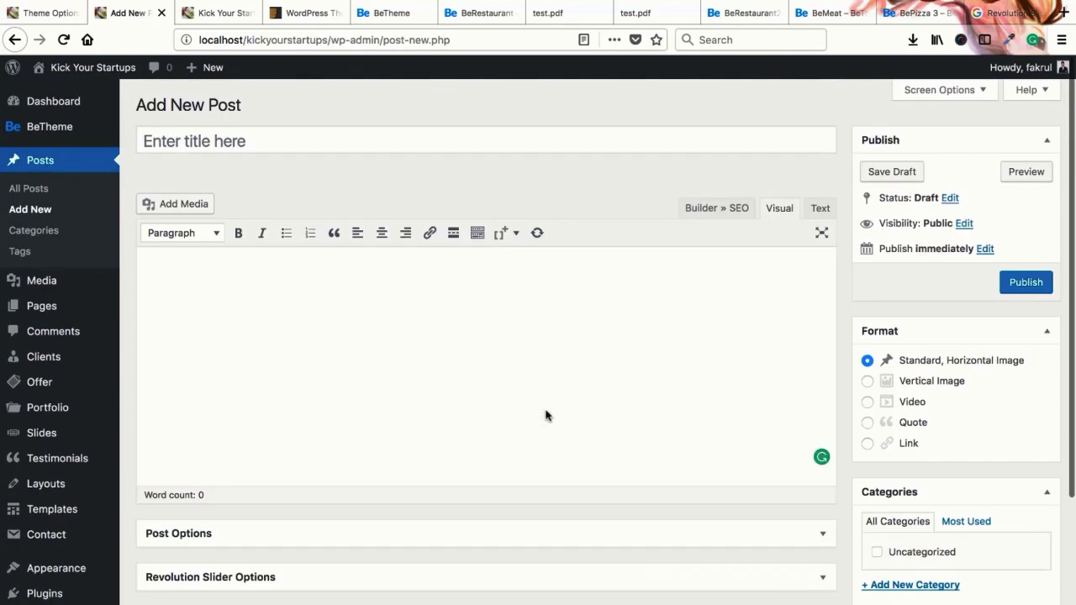
Place the cursor in the new post's title field and in its content editor to point out both
{"action": "left_click", "coordinate": [370, 146]}
{"action": "left_click", "coordinate": [375, 335]}
{"action": "scroll", "coordinate": [403, 305], "scroll_direction": "down", "scroll_amount": 1}
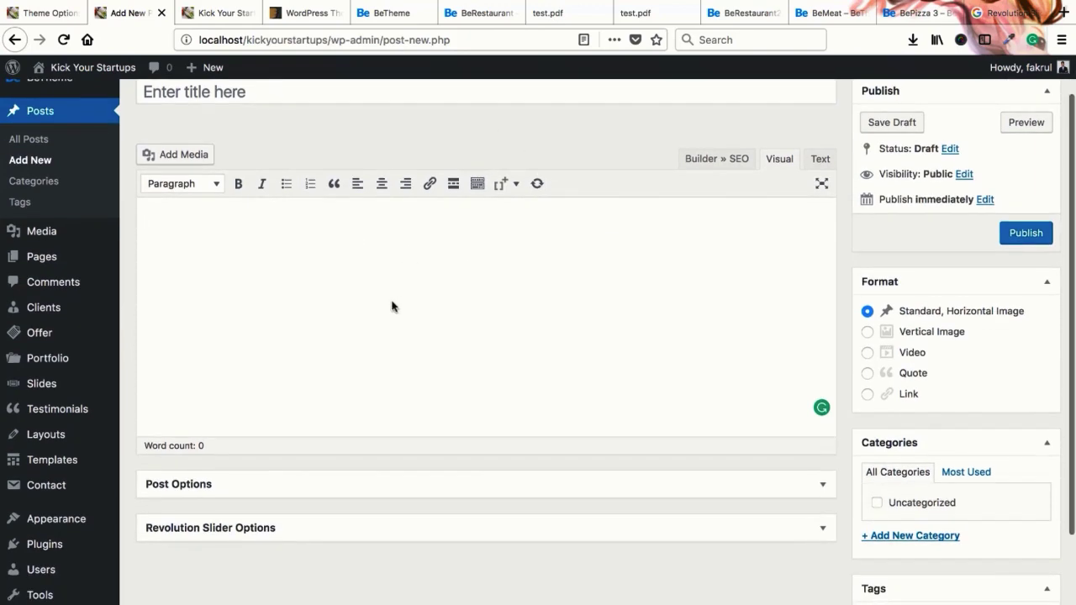
{"action": "scroll", "coordinate": [431, 328], "scroll_direction": "down", "scroll_amount": 1}
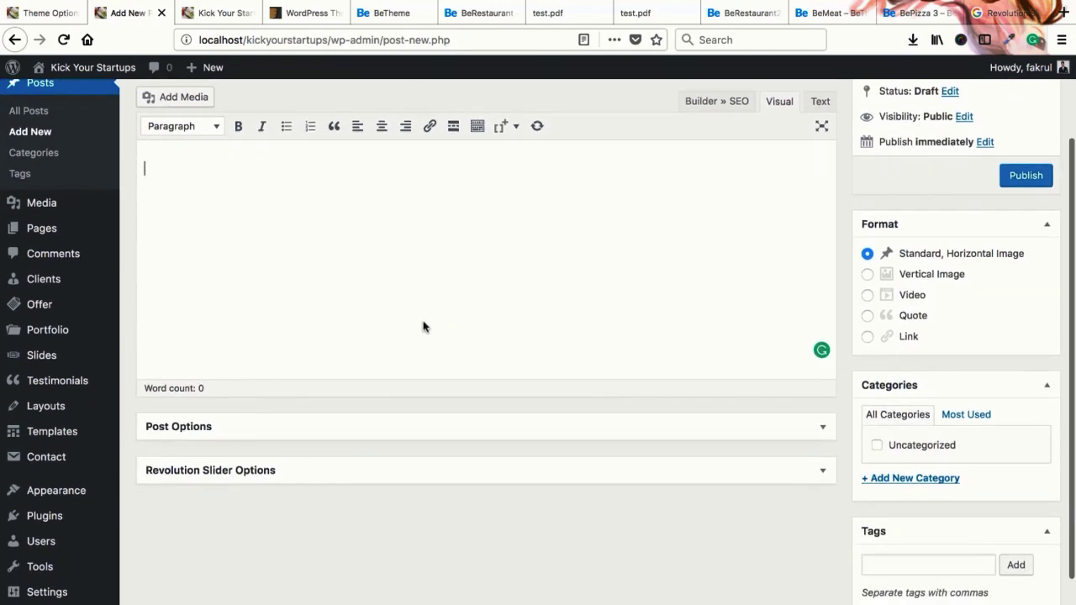
Check the site's homepage, return to the new post, and briefly reopen and collapse its Post Options
{"action": "left_click", "coordinate": [205, 22]}
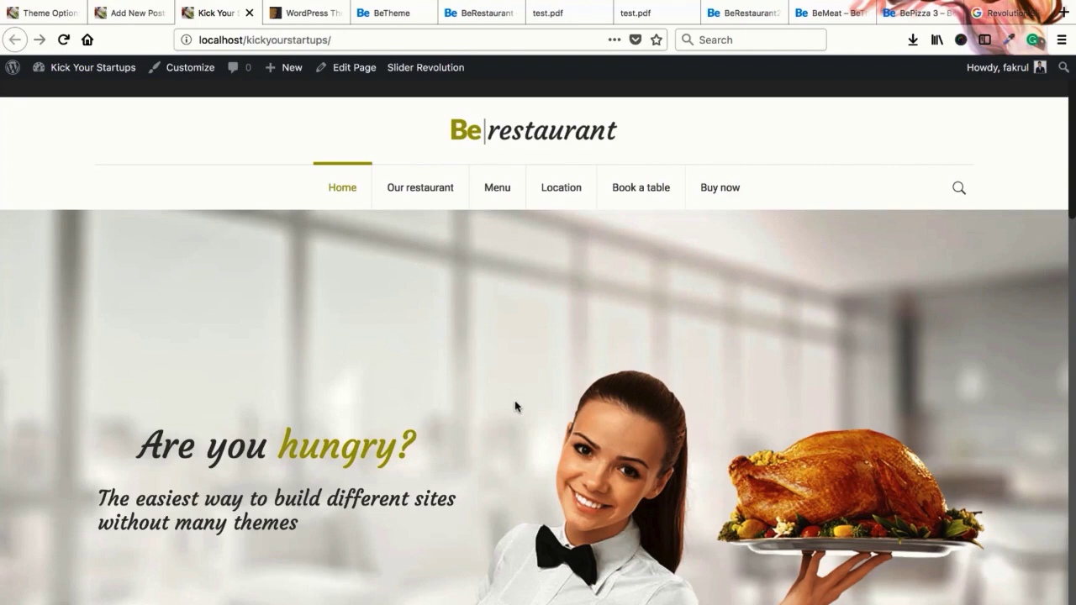
{"action": "left_click", "coordinate": [133, 25]}
{"action": "scroll", "coordinate": [328, 391], "scroll_direction": "down", "scroll_amount": 1}
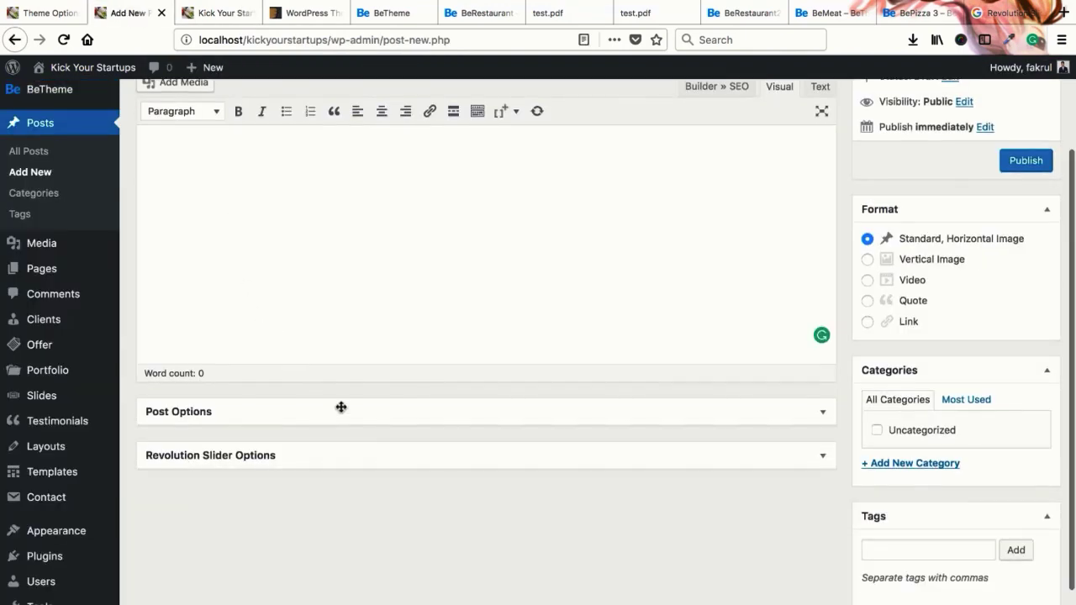
{"action": "left_click", "coordinate": [371, 415]}
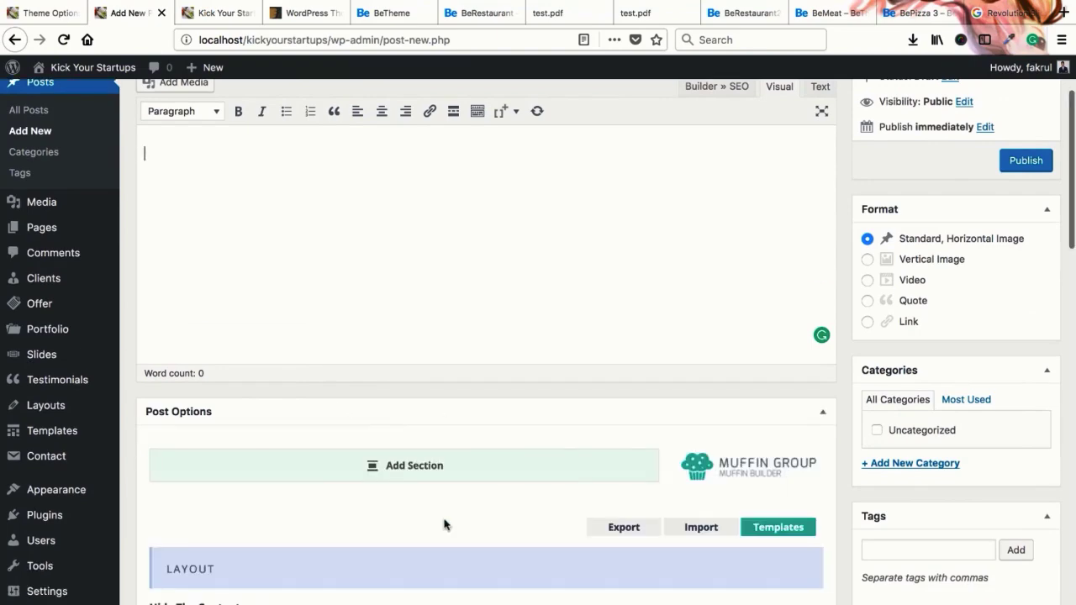
{"action": "scroll", "coordinate": [444, 524], "scroll_direction": "down", "scroll_amount": 1}
{"action": "scroll", "coordinate": [488, 423], "scroll_direction": "down", "scroll_amount": 1}
{"action": "left_click", "coordinate": [274, 280]}
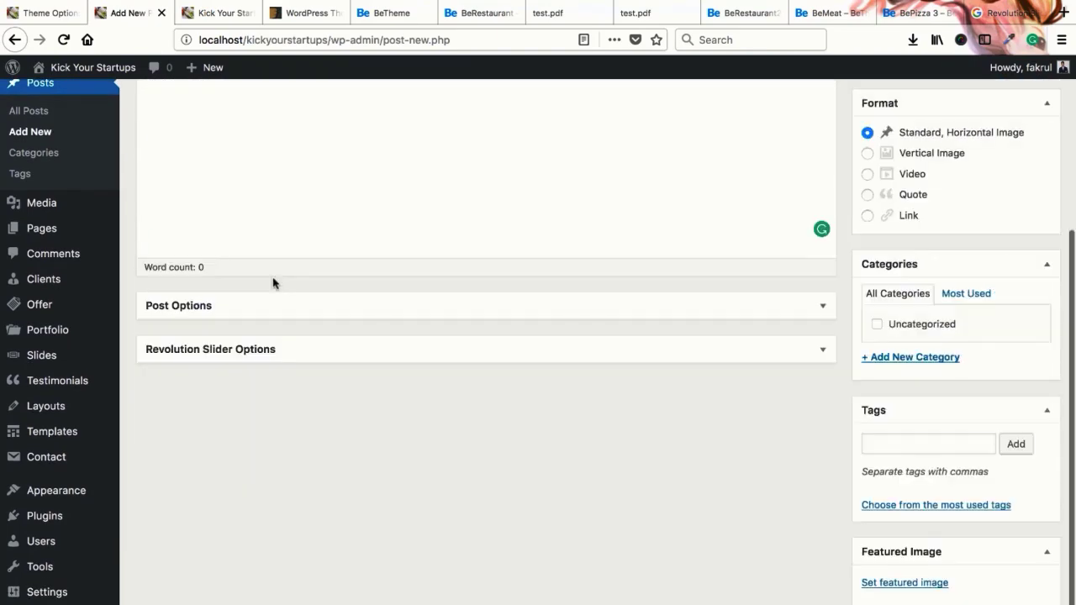
Start a new page and review the Muffin Builder and layout settings in its Page Options, leaving that box collapsed
{"action": "mouse_move", "coordinate": [65, 307]}
{"action": "left_click", "coordinate": [149, 328]}
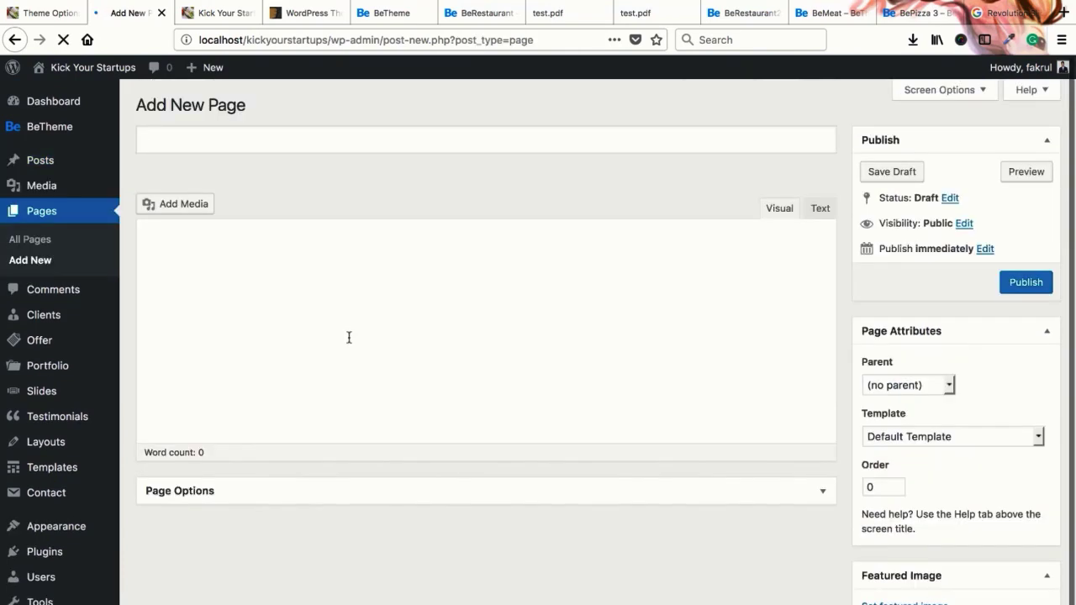
{"action": "left_click", "coordinate": [407, 146]}
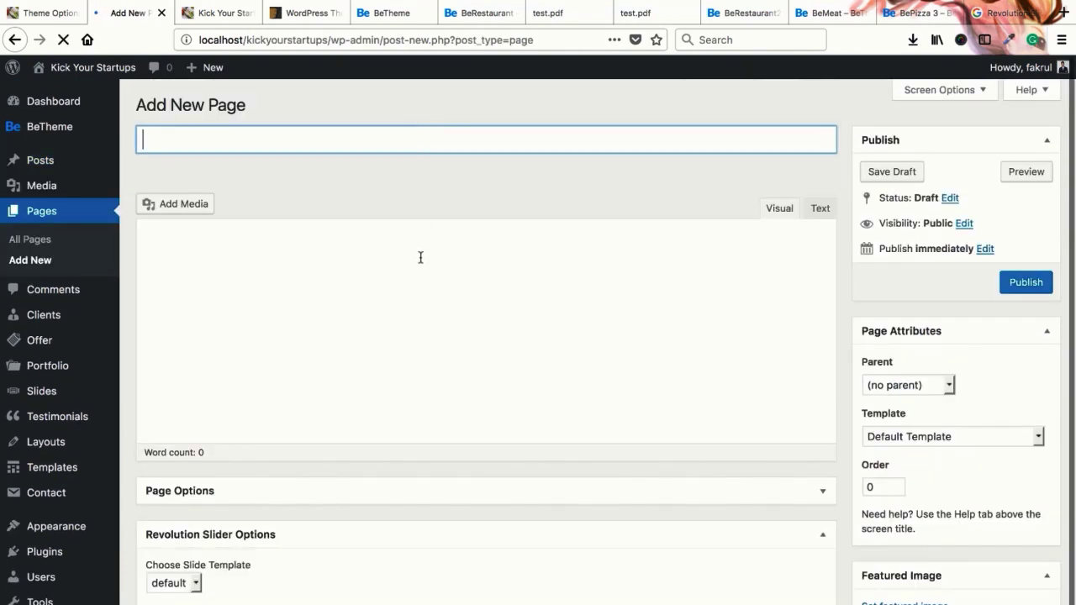
{"action": "scroll", "coordinate": [421, 257], "scroll_direction": "down", "scroll_amount": 1}
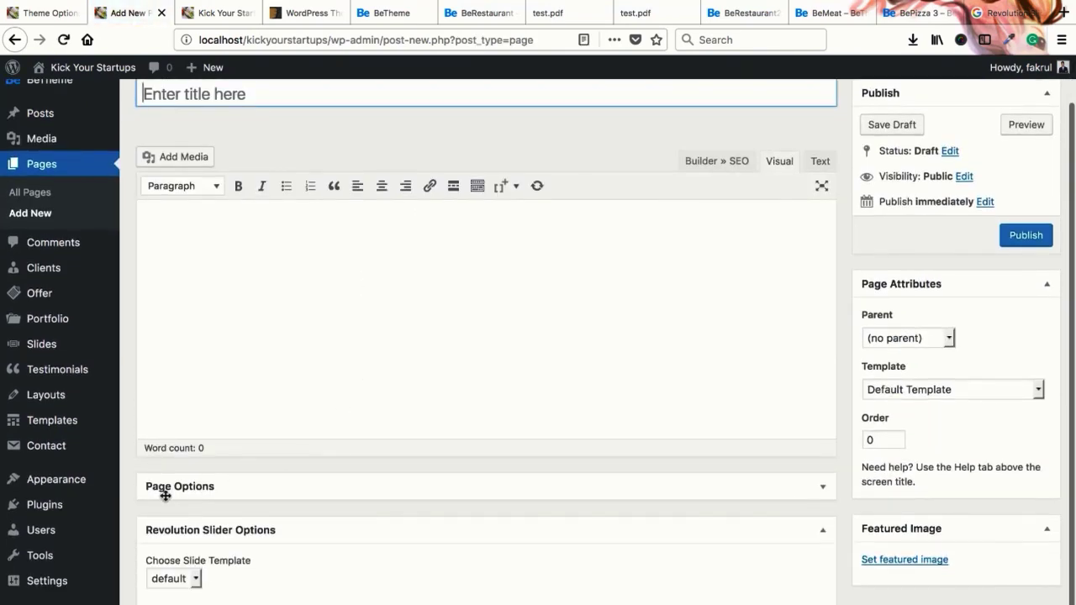
{"action": "left_click", "coordinate": [223, 486]}
{"action": "scroll", "coordinate": [472, 272], "scroll_direction": "down", "scroll_amount": 5}
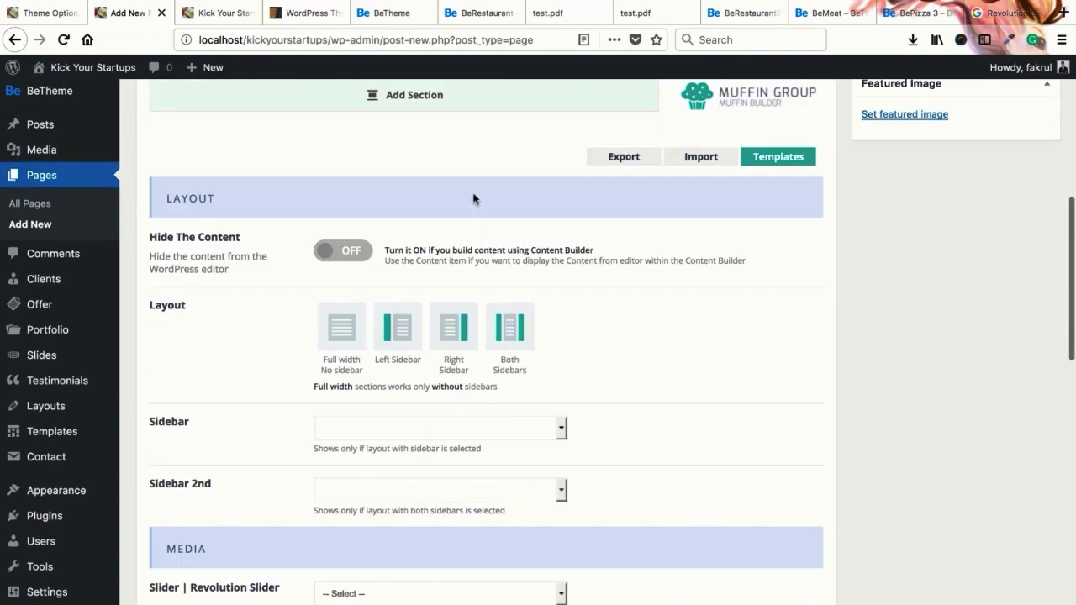
{"action": "scroll", "coordinate": [467, 473], "scroll_direction": "up", "scroll_amount": 4}
{"action": "left_click", "coordinate": [471, 342]}
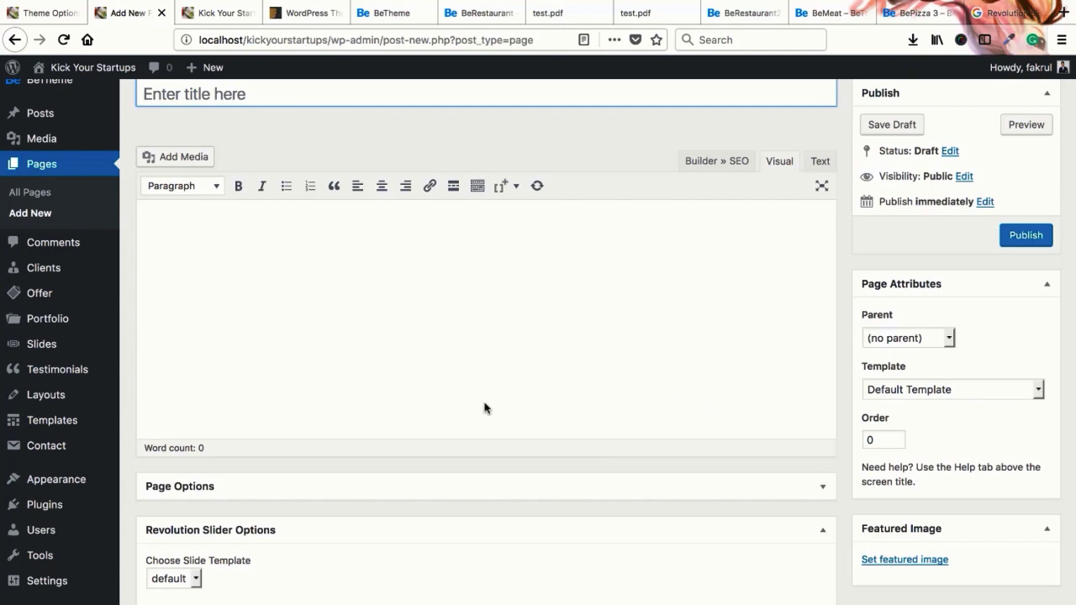
{"action": "scroll", "coordinate": [484, 408], "scroll_direction": "up", "scroll_amount": 2}
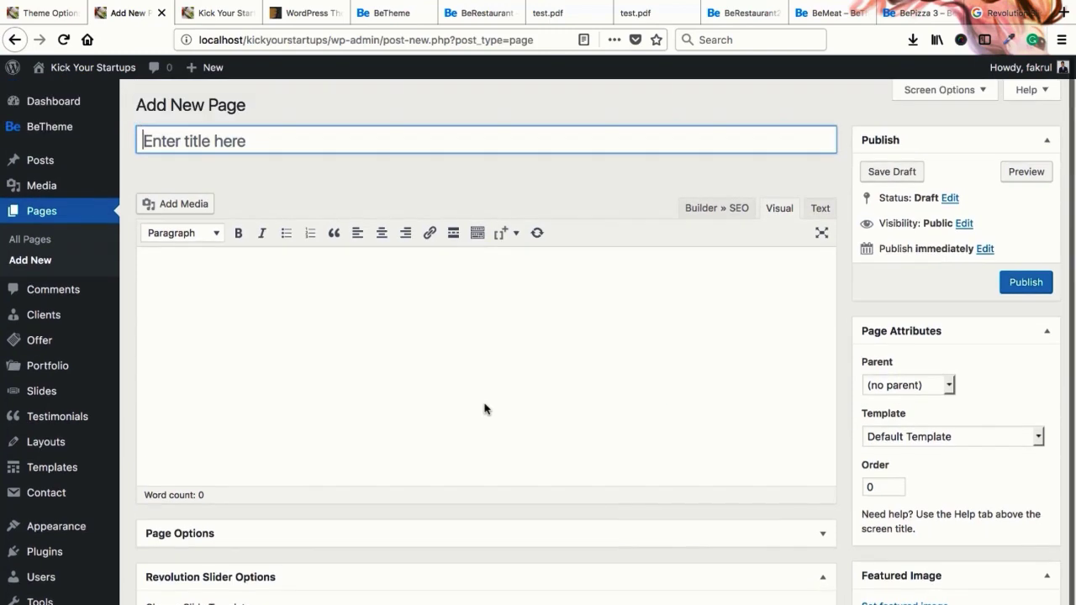
Collapse the Revolution Slider Options box on the new page
{"action": "mouse_move", "coordinate": [76, 133]}
{"action": "scroll", "coordinate": [516, 351], "scroll_direction": "down", "scroll_amount": 2}
{"action": "left_click", "coordinate": [412, 540]}
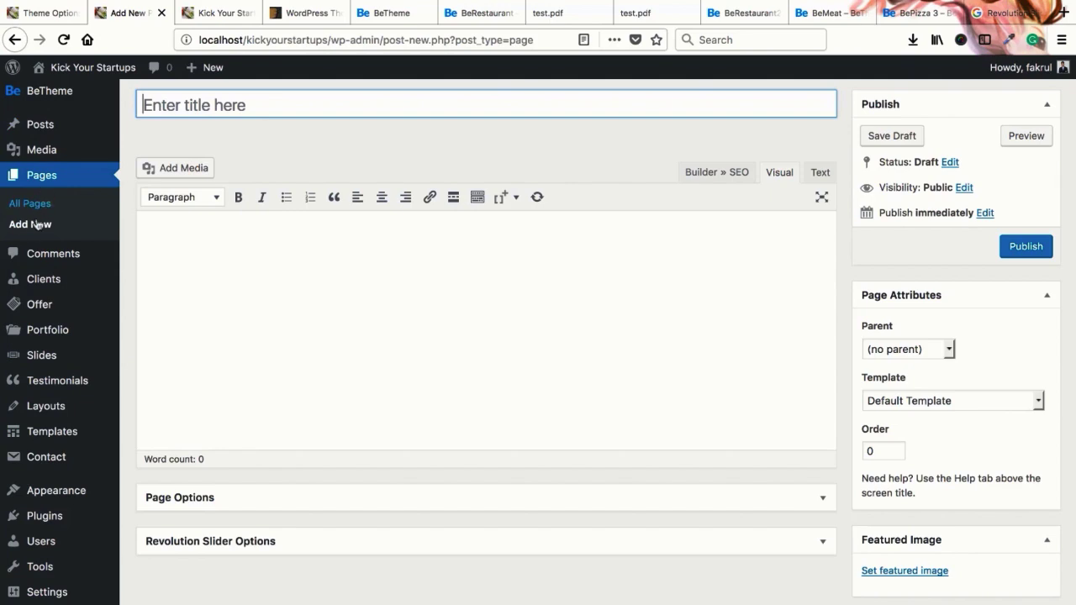
Browse the restaurant homepage down to the Be|chef welcome and address sections, checking the new page form in between
{"action": "left_click", "coordinate": [217, 14]}
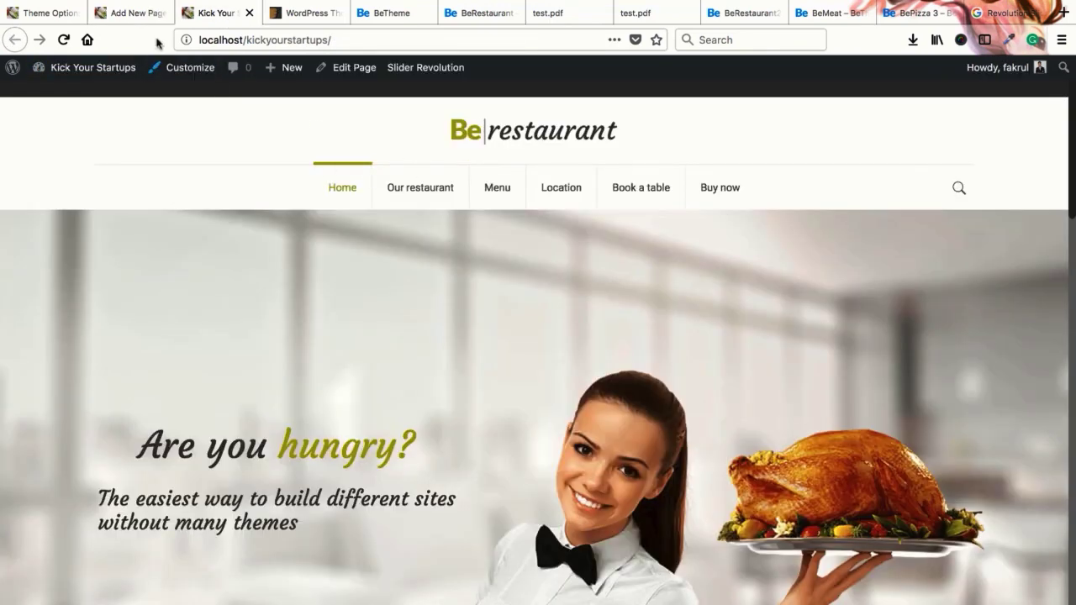
{"action": "left_click", "coordinate": [132, 13]}
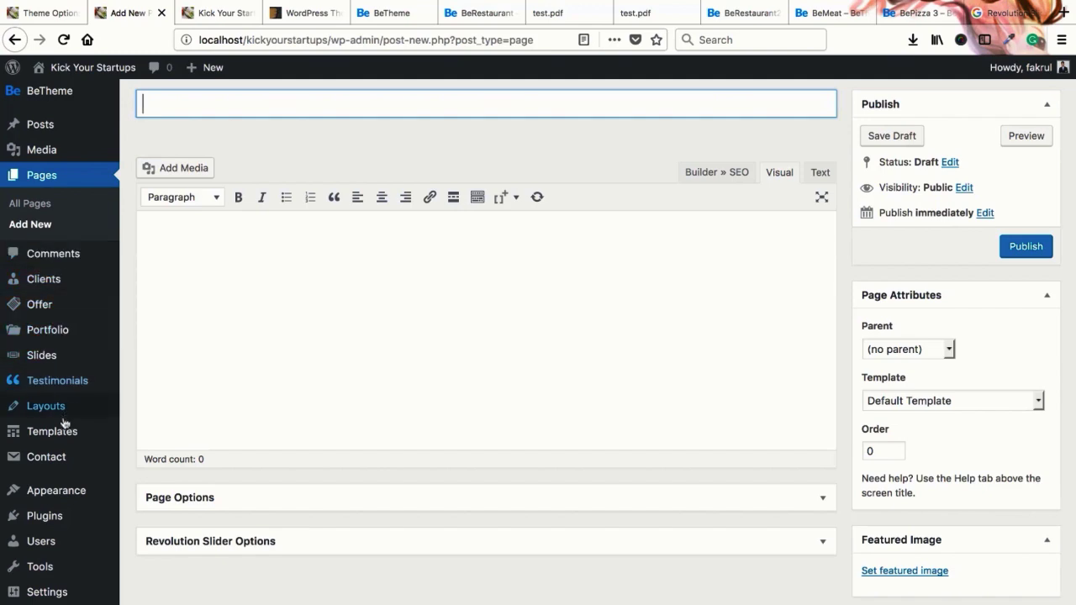
{"action": "left_click", "coordinate": [217, 23]}
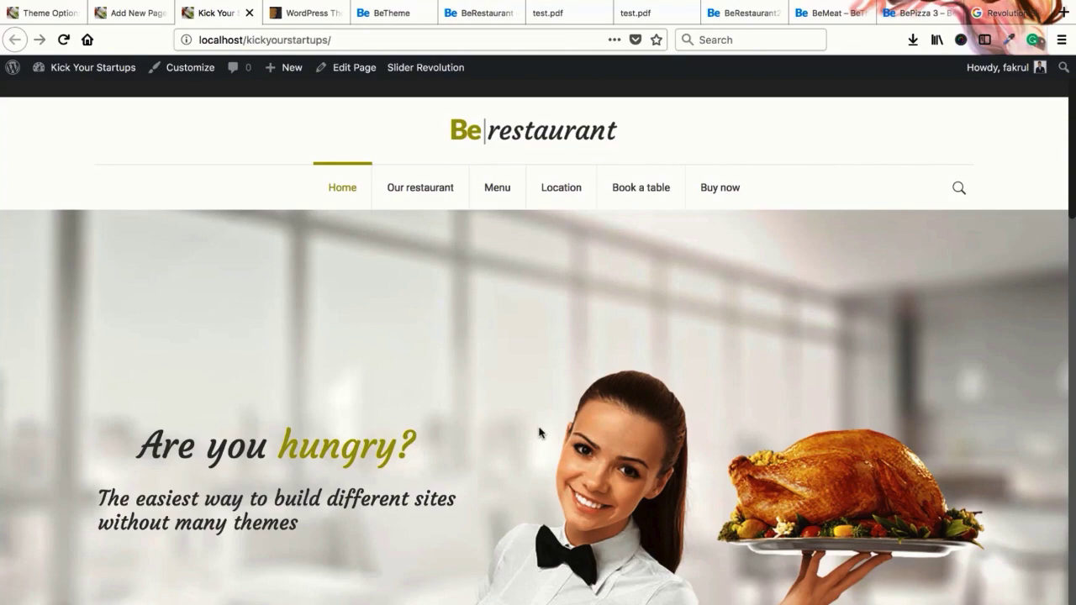
{"action": "scroll", "coordinate": [539, 433], "scroll_direction": "down", "scroll_amount": 10}
{"action": "scroll", "coordinate": [540, 432], "scroll_direction": "up", "scroll_amount": 2}
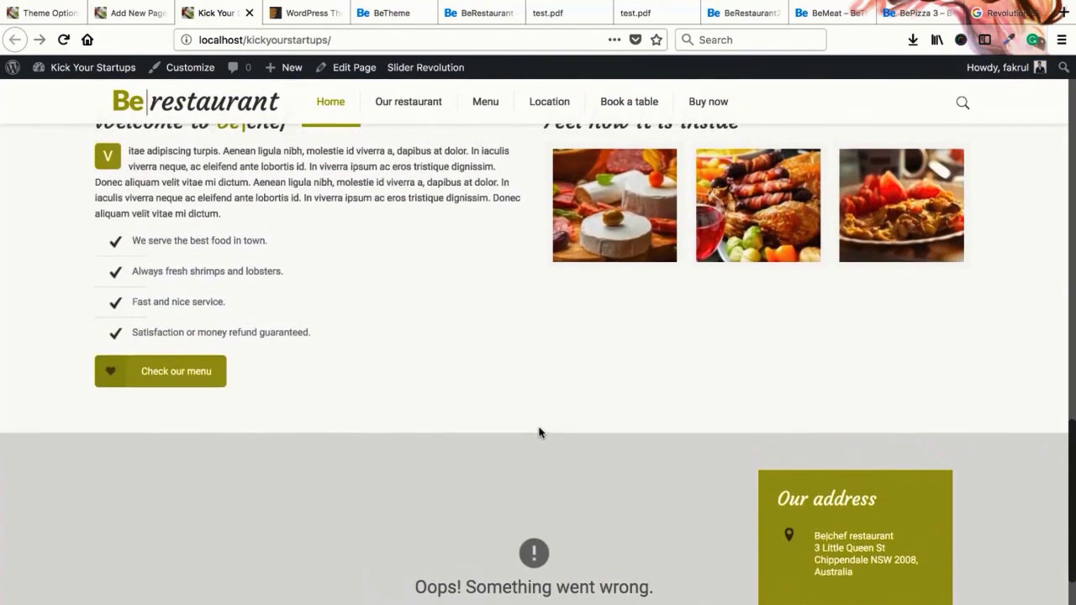
{"action": "scroll", "coordinate": [540, 433], "scroll_direction": "up", "scroll_amount": 3}
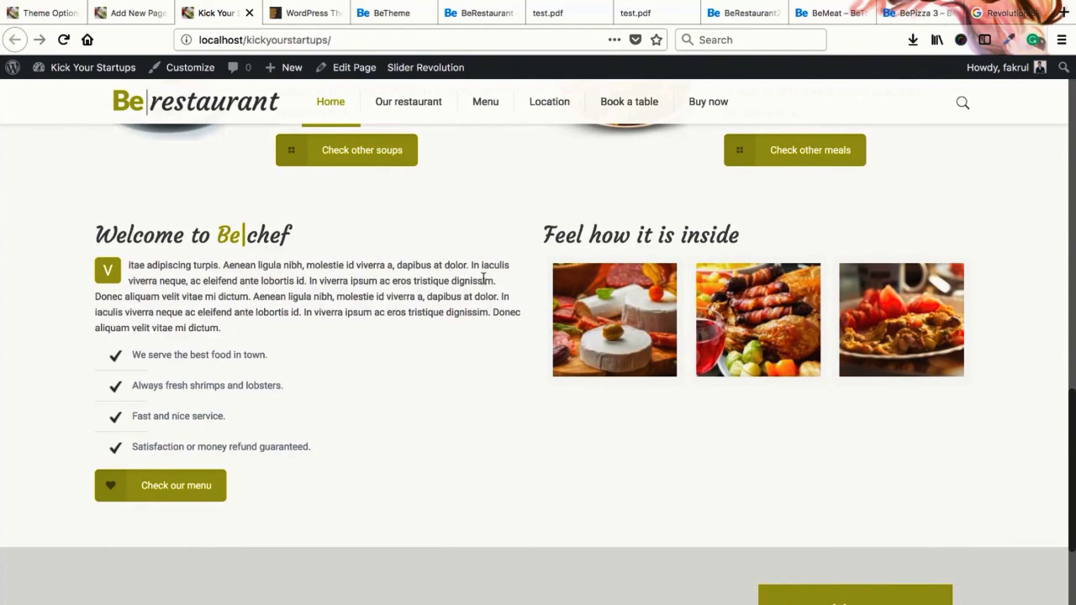
Return to the new page form and look over the extra content types in the admin navigation, such as Clients, Layouts and Contact
{"action": "left_click", "coordinate": [131, 13]}
{"action": "mouse_move", "coordinate": [60, 293]}
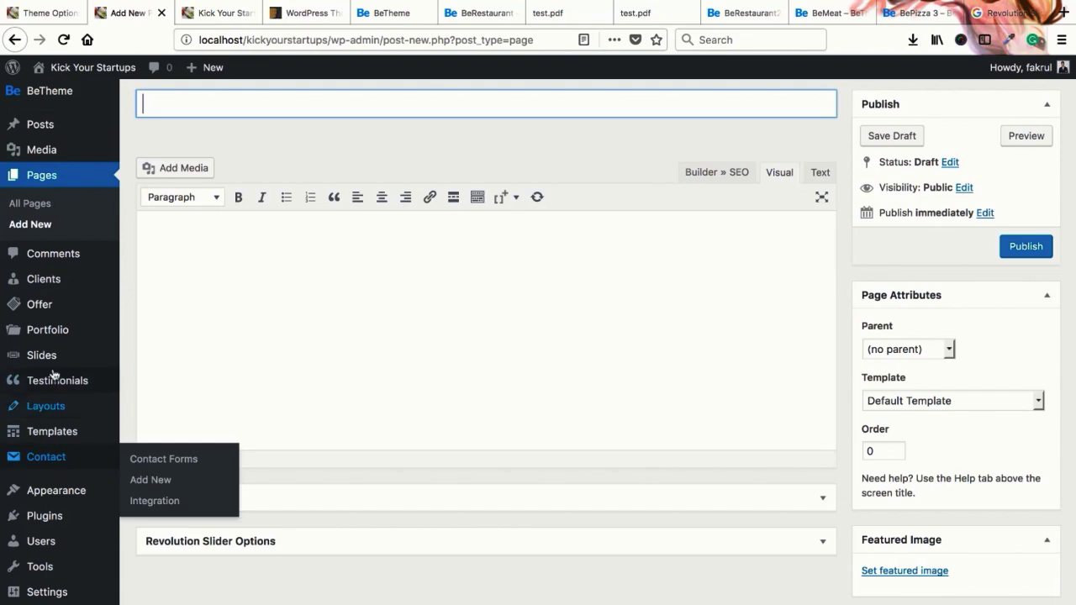
{"action": "mouse_move", "coordinate": [52, 413]}
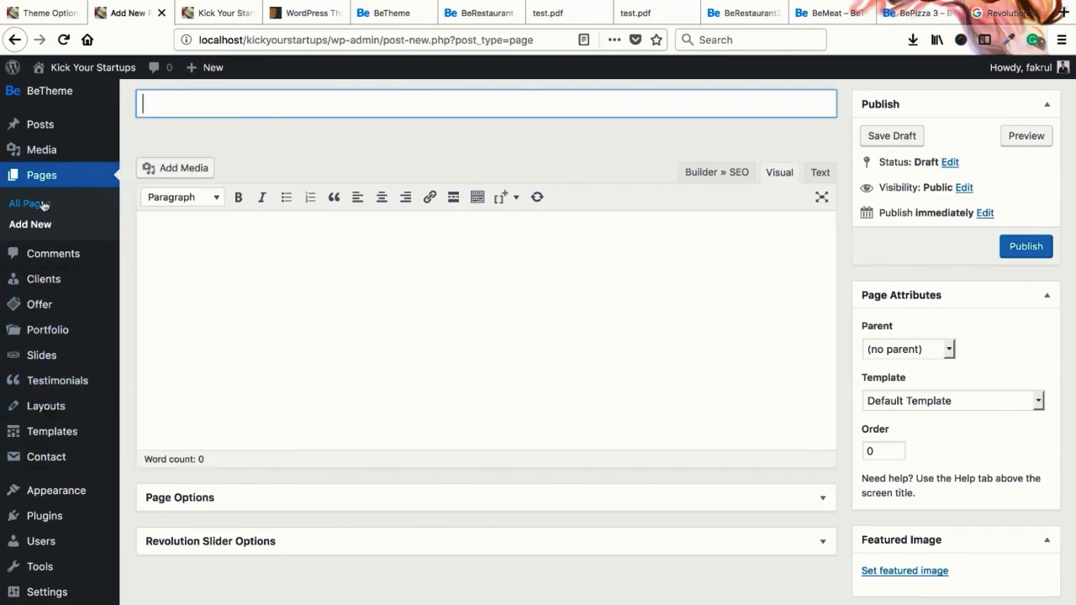
{"action": "scroll", "coordinate": [420, 400], "scroll_direction": "up", "scroll_amount": 1}
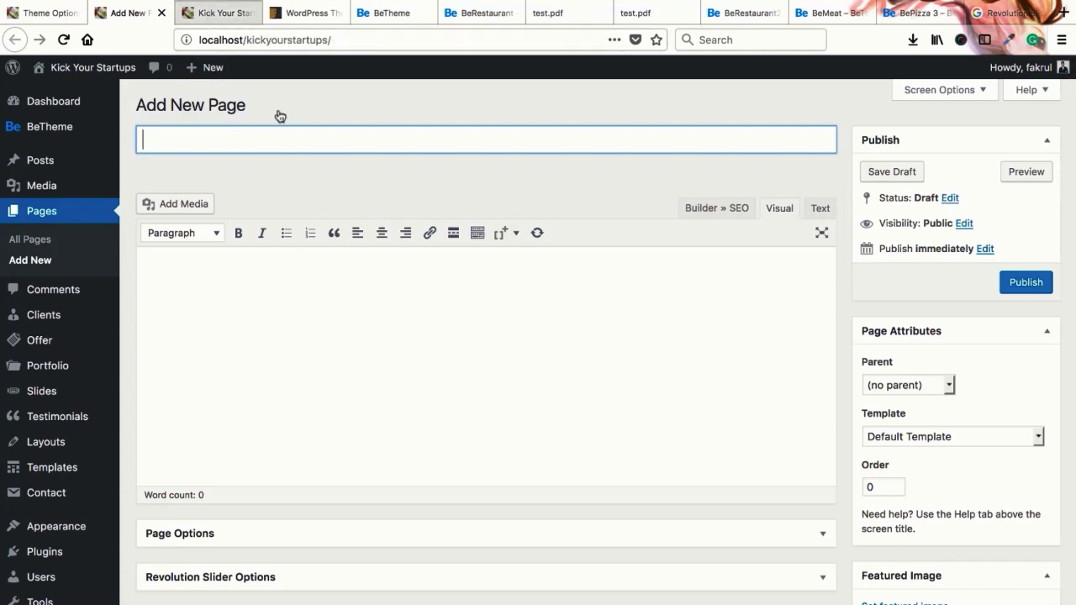
View the homepage's splendid menu section and go back up to its hero banner
{"action": "left_click", "coordinate": [217, 12]}
{"action": "scroll", "coordinate": [548, 357], "scroll_direction": "down", "scroll_amount": 5}
{"action": "scroll", "coordinate": [548, 358], "scroll_direction": "up", "scroll_amount": 1}
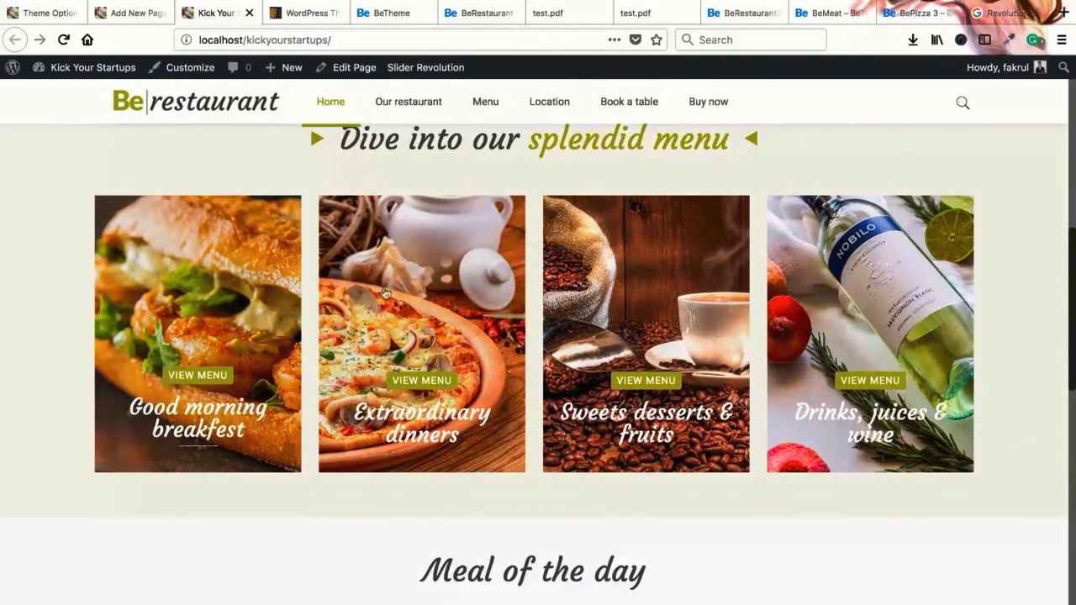
{"action": "scroll", "coordinate": [445, 319], "scroll_direction": "up", "scroll_amount": 5}
{"action": "scroll", "coordinate": [445, 320], "scroll_direction": "up", "scroll_amount": 1}
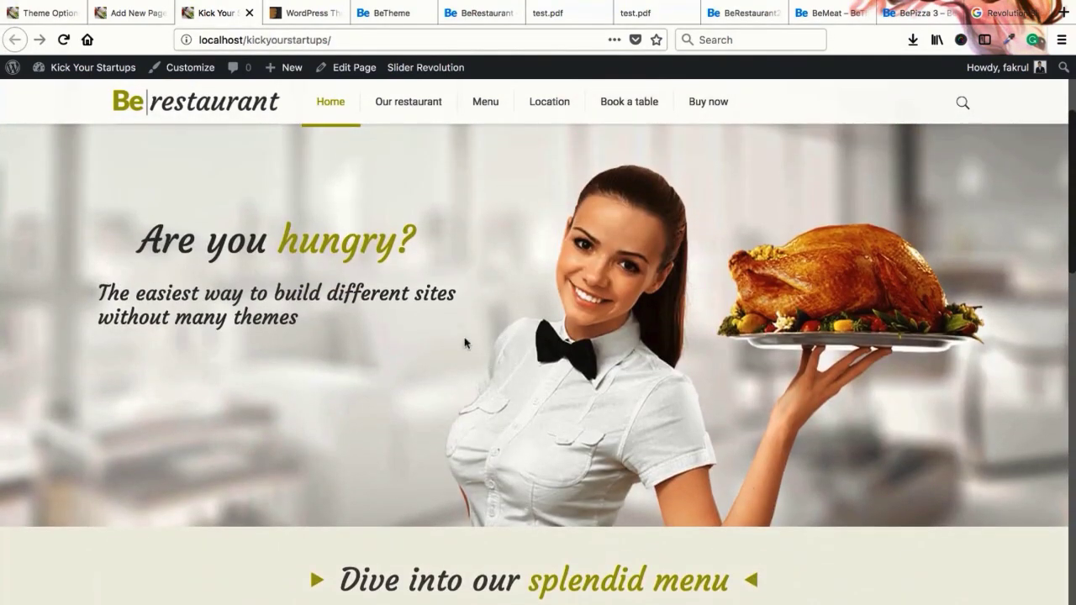